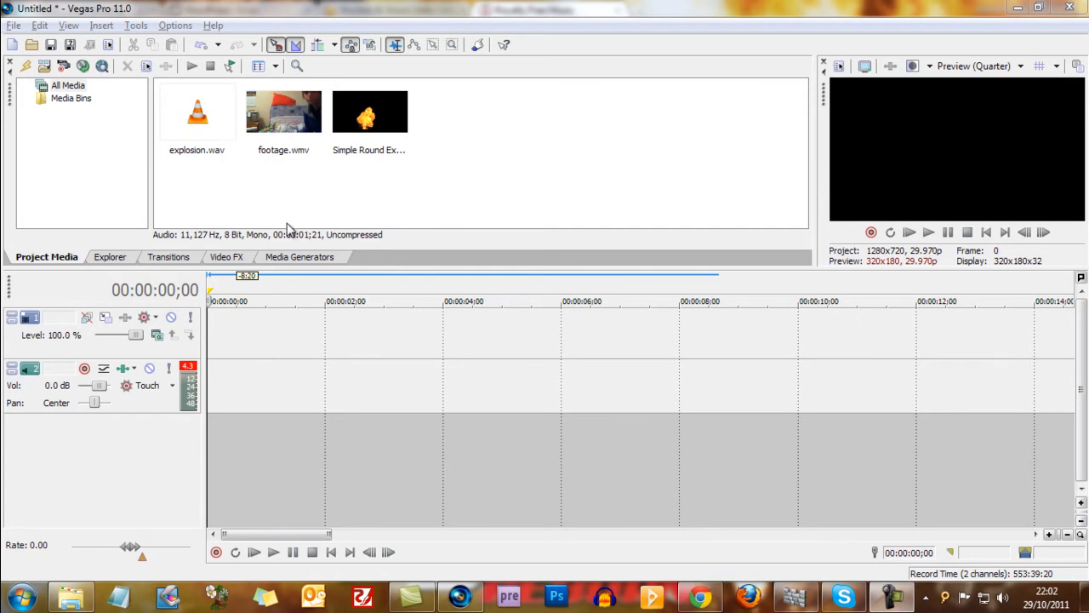
Place footage.wmv on the timeline and delete its audio track
left_click_drag(304, 149, 213, 375)
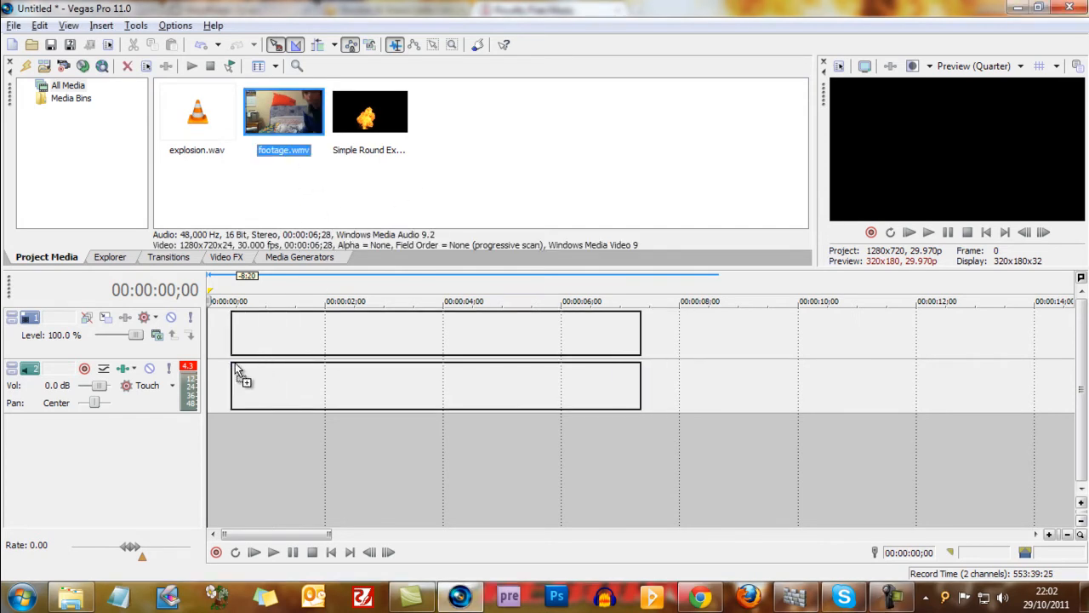
right_click(36, 396)
left_click(161, 132)
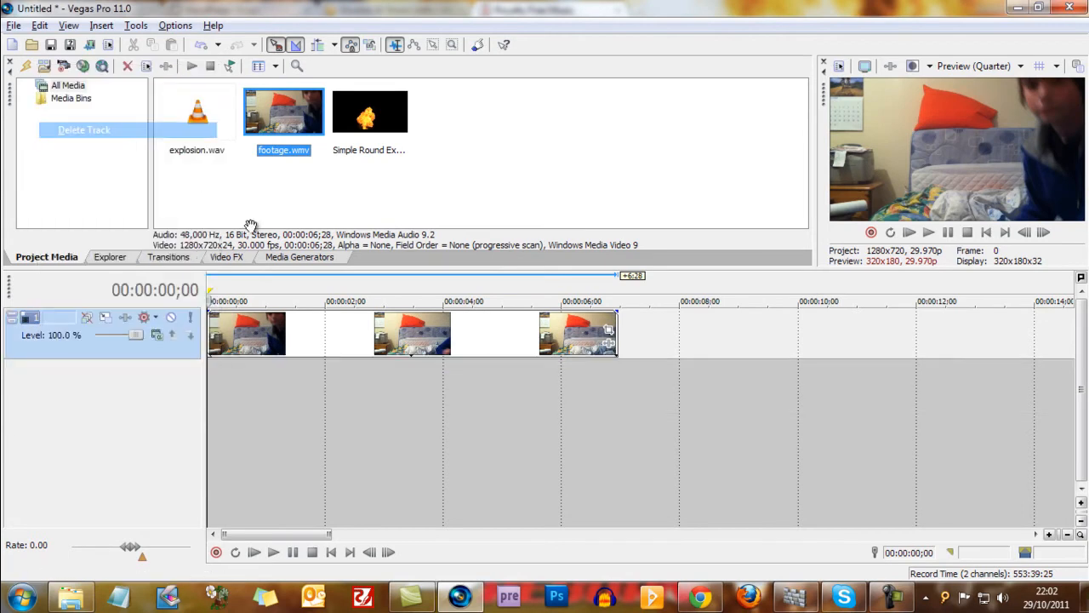
Preview the footage from near its start
left_click(223, 293)
key("space")
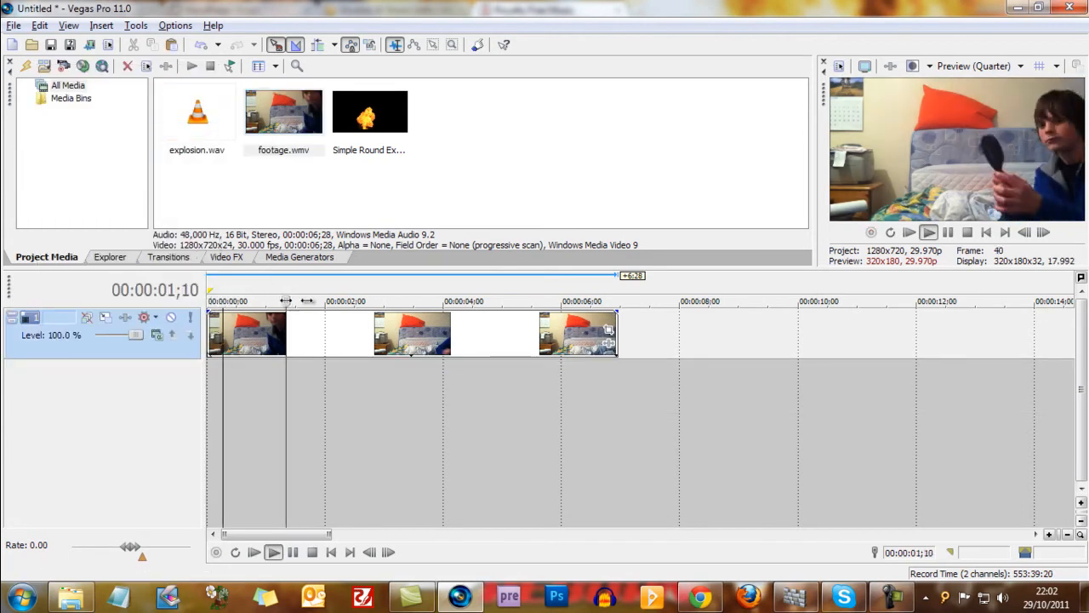
left_click_drag(374, 302, 241, 302)
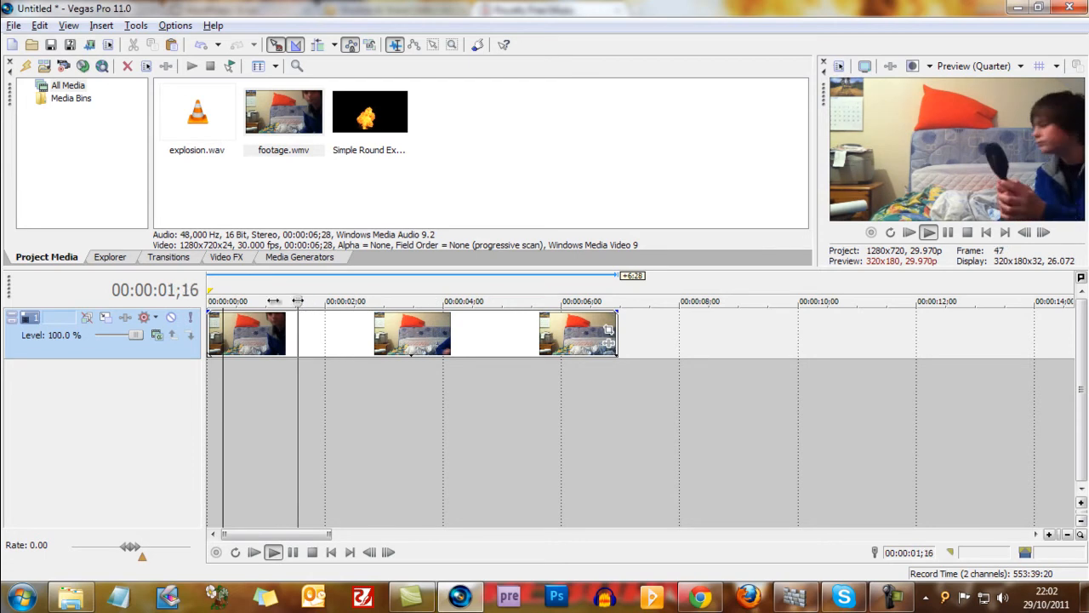
key("space")
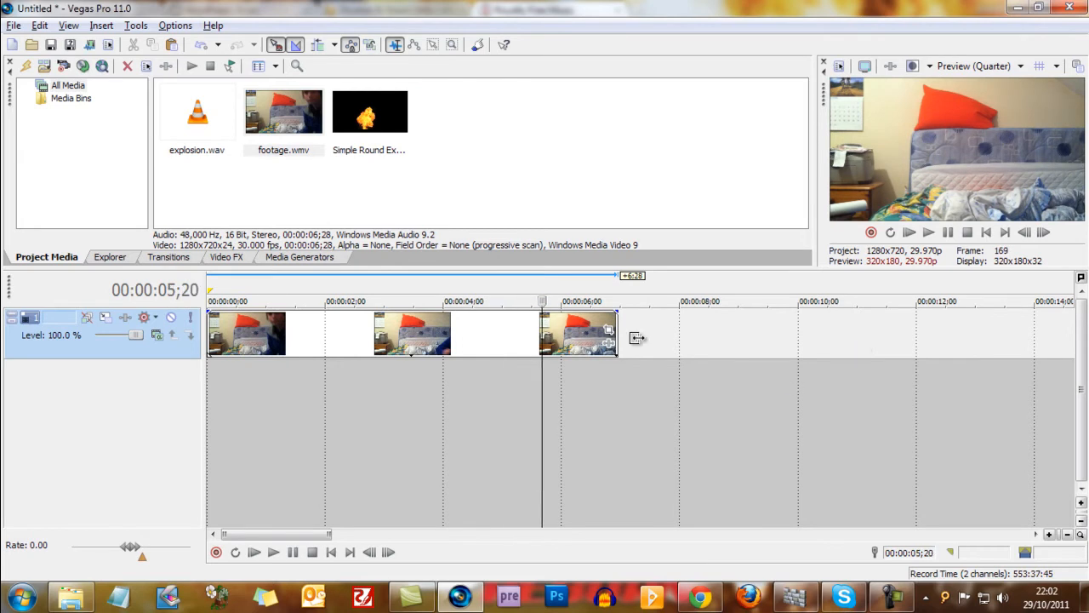
Scrub frame by frame to the moment just after the hairbrush throw
key("space")
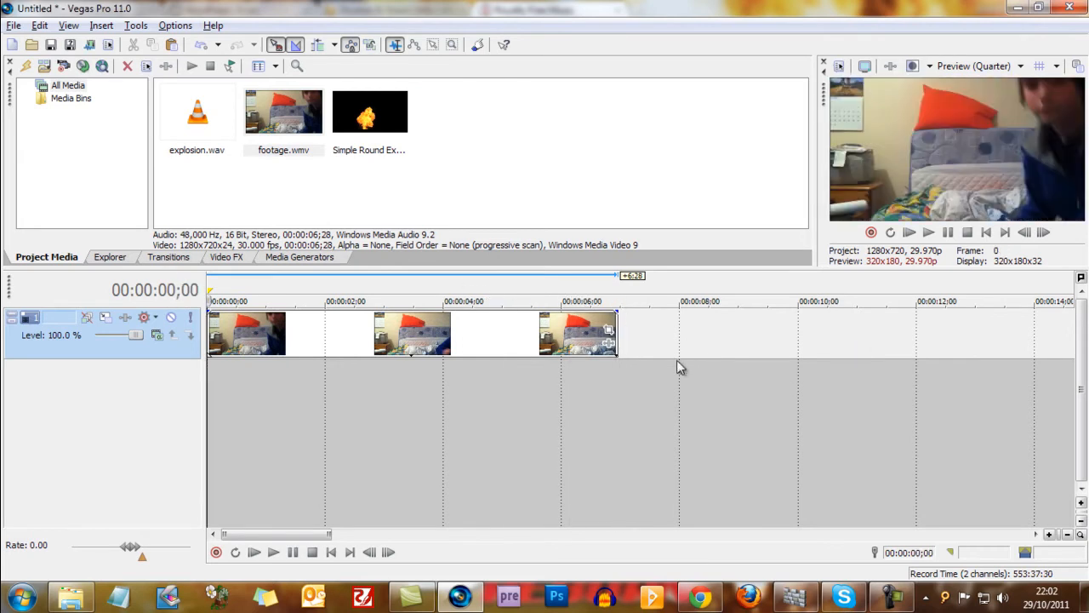
key("space")
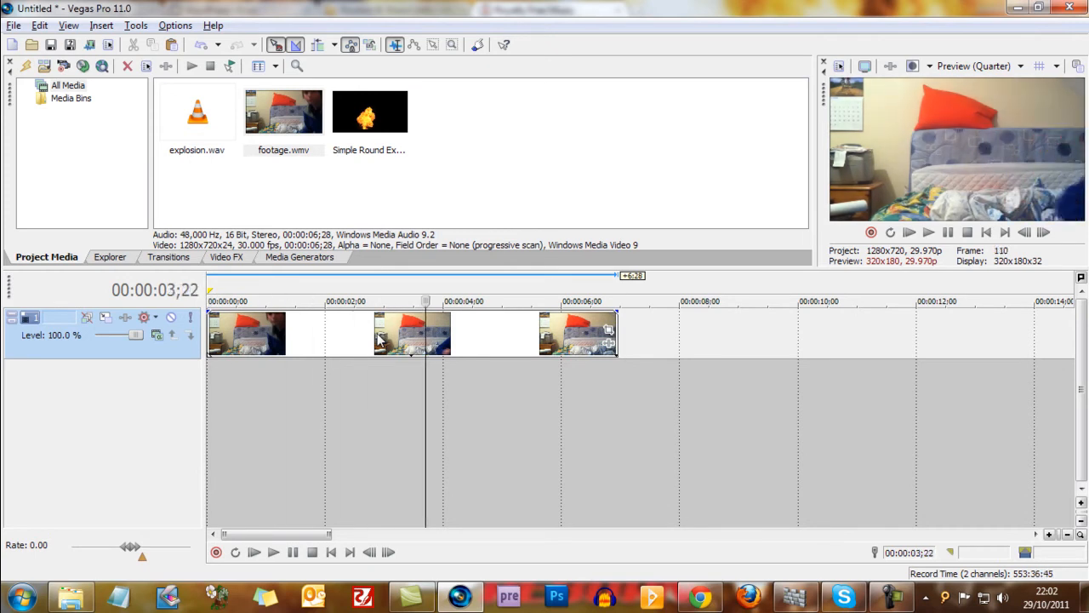
key("j")
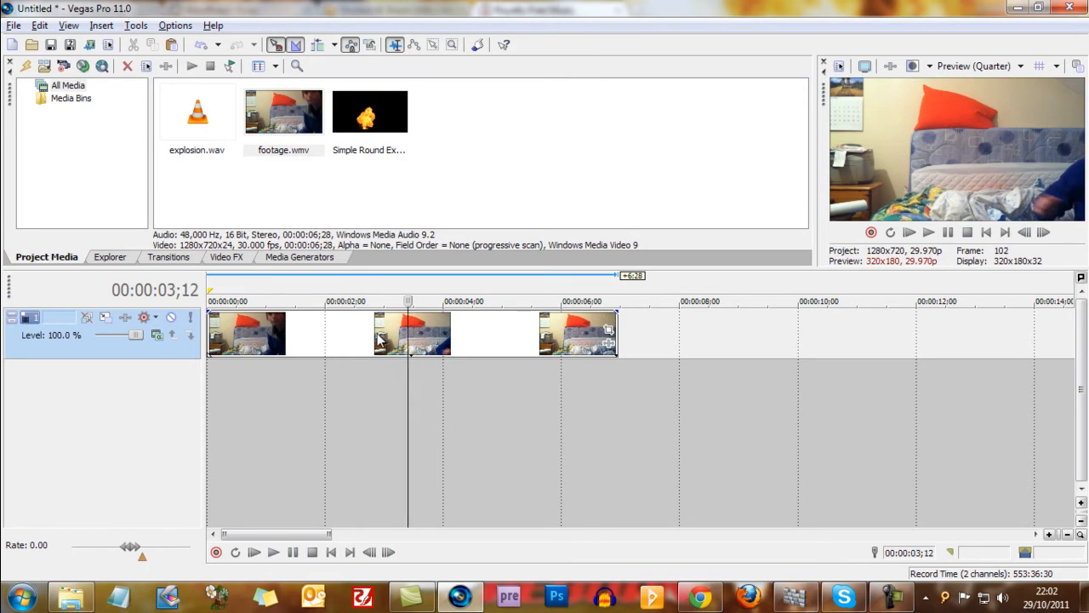
key("Right")
key("Right")
key("Right")
key("Right")
key("Right")
key("Right")
key("Right")
key("Right")
key("Right")
key("Right")
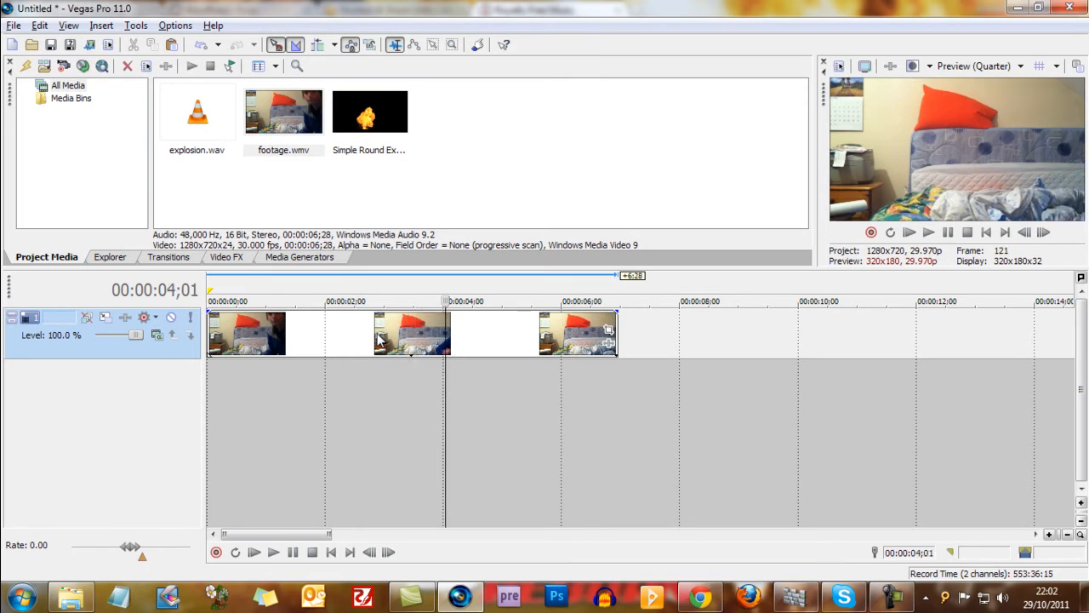
key("Right")
key("Right")
key("Right")
key("Right")
key("Right")
key("Right")
key("Right")
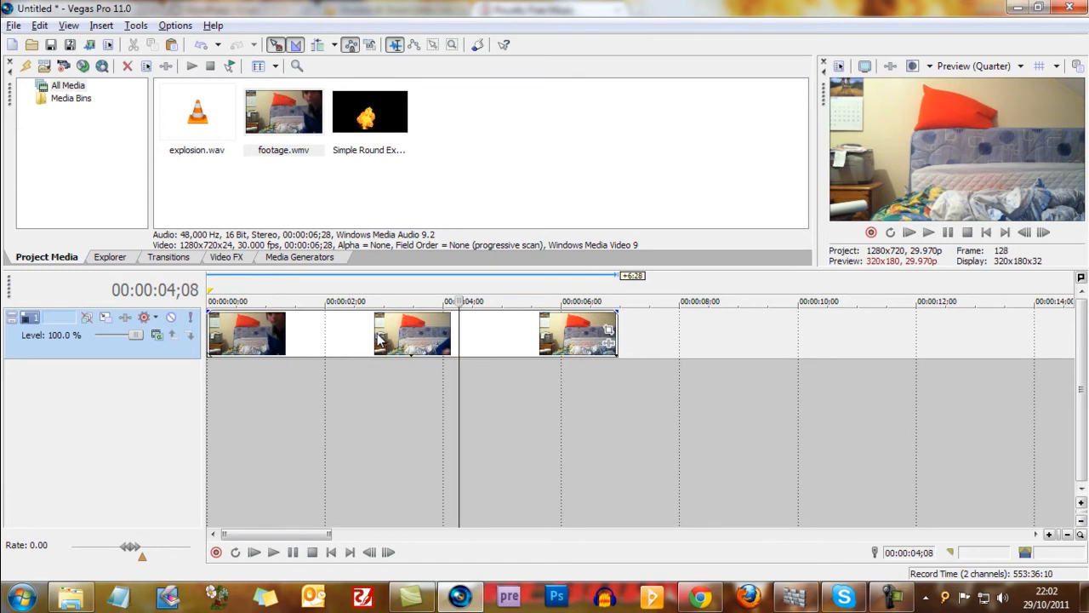
Split the footage at about four seconds and select the later event
key("s")
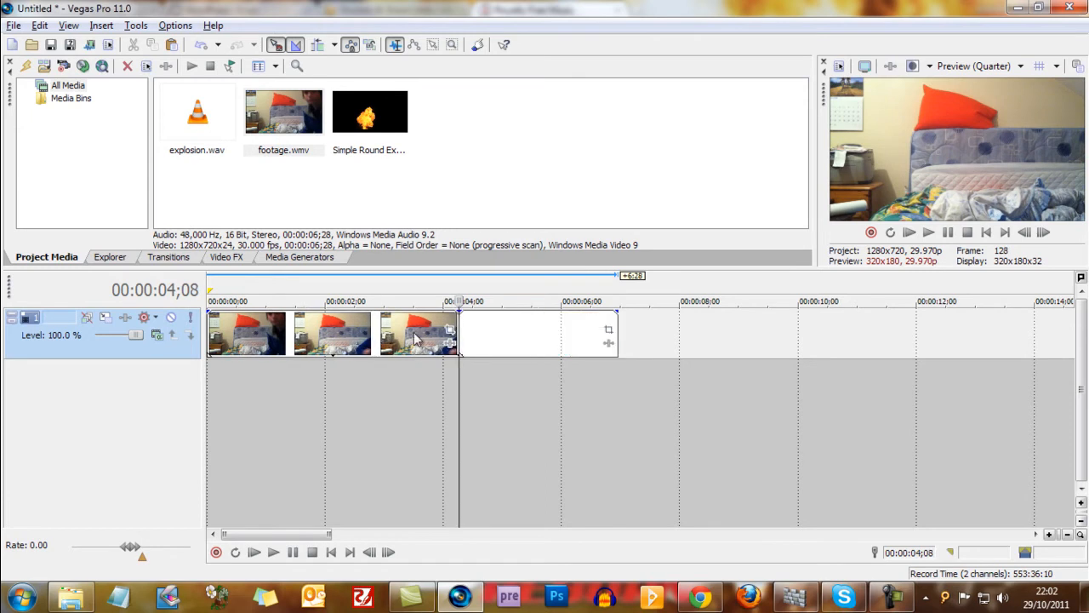
left_click(503, 336)
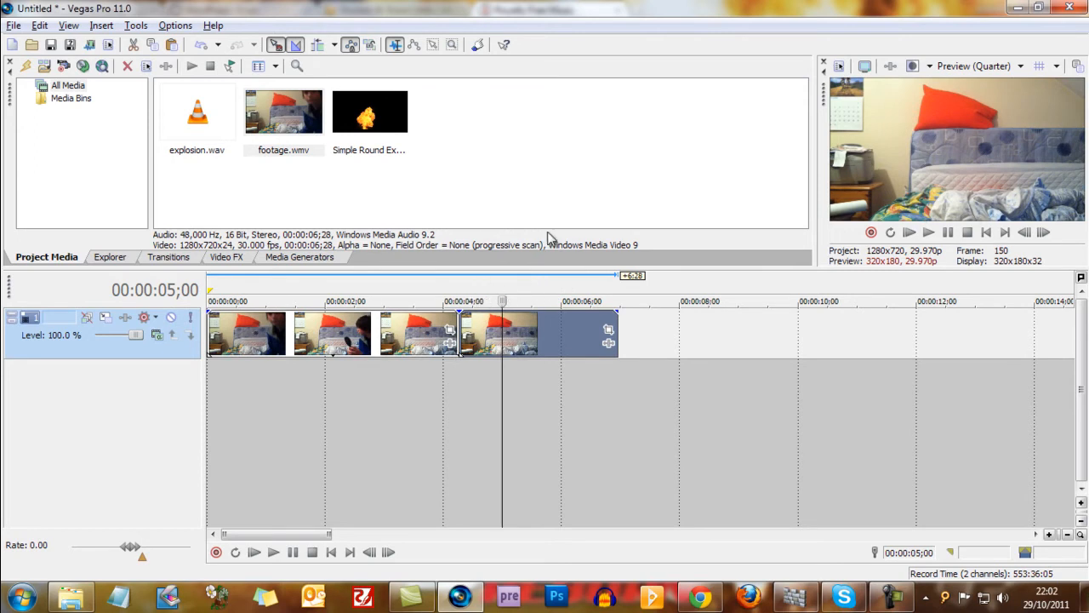
left_click(458, 294)
key("Left")
key("Left")
key("Left")
key("Left")
key("Left")
key("Left")
key("Left")
key("Left")
key("Left")
key("Left")
key("Left")
key("Left")
key("Left")
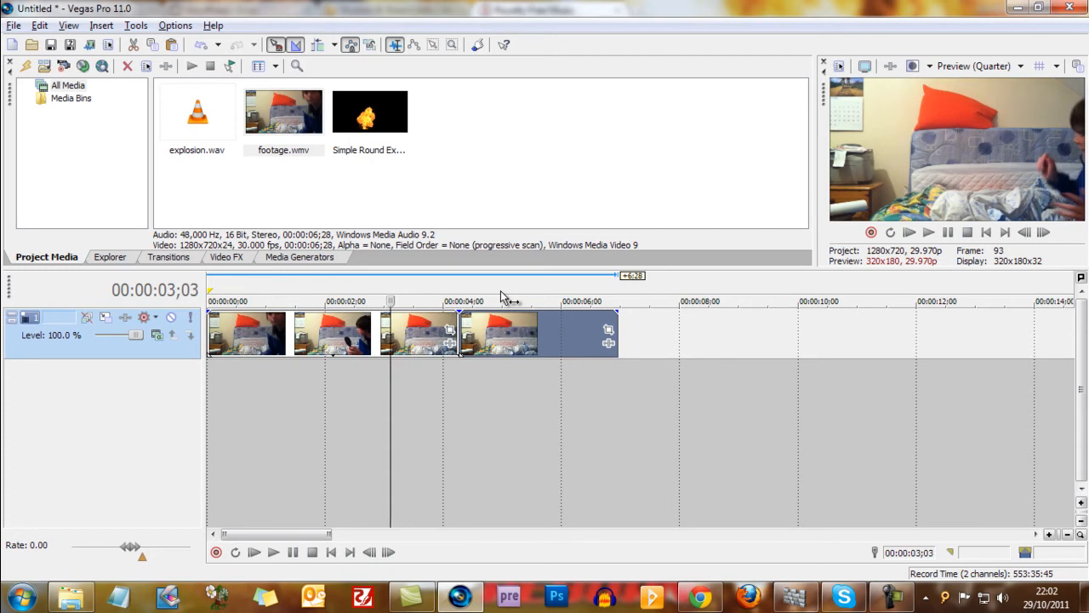
key("Right")
key("Right")
key("Right")
key("Right")
key("Right")
key("Right")
key("Right")
key("Right")
key("Right")
key("Right")
key("Right")
key("Right")
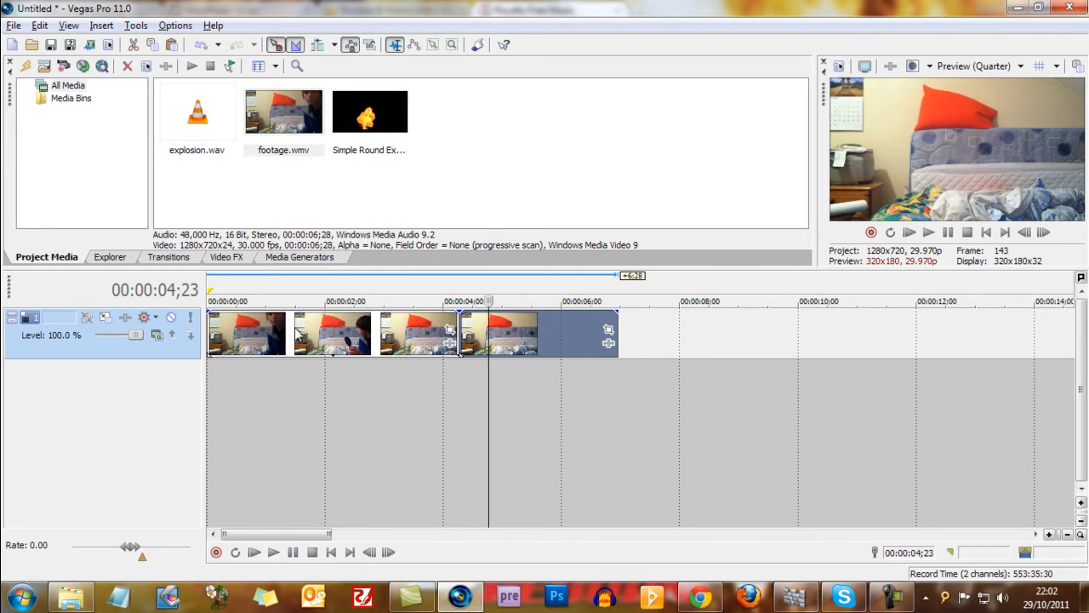
right_click(57, 356)
Insert a top video track and paste a copy of the later footage event aligned at the split
left_click(98, 394)
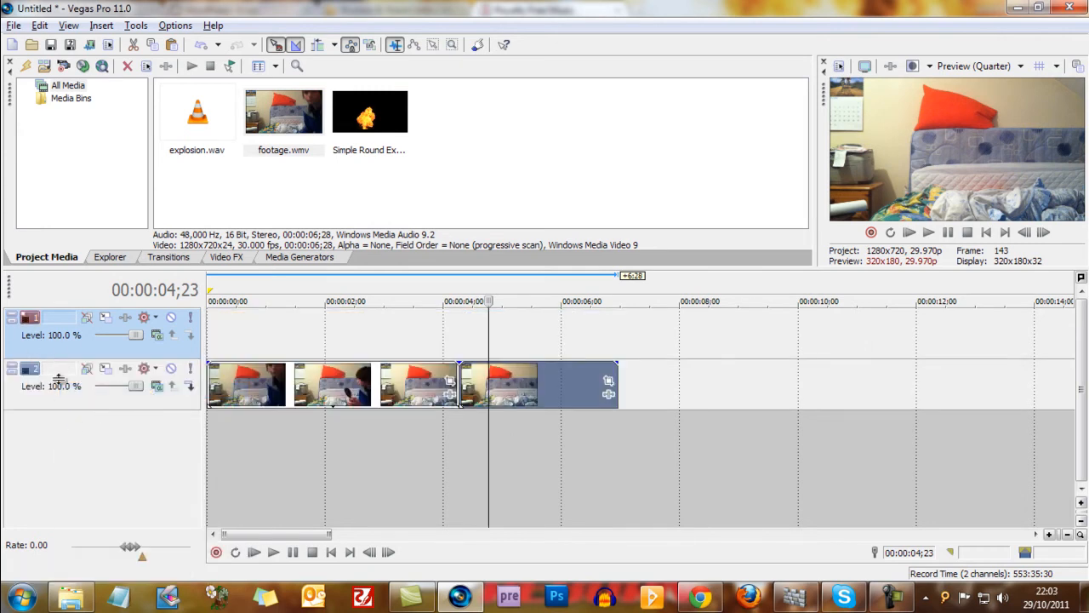
mouse_move(57, 379)
left_mouse_down()
mouse_move(79, 417)
mouse_move(54, 328)
left_mouse_up()
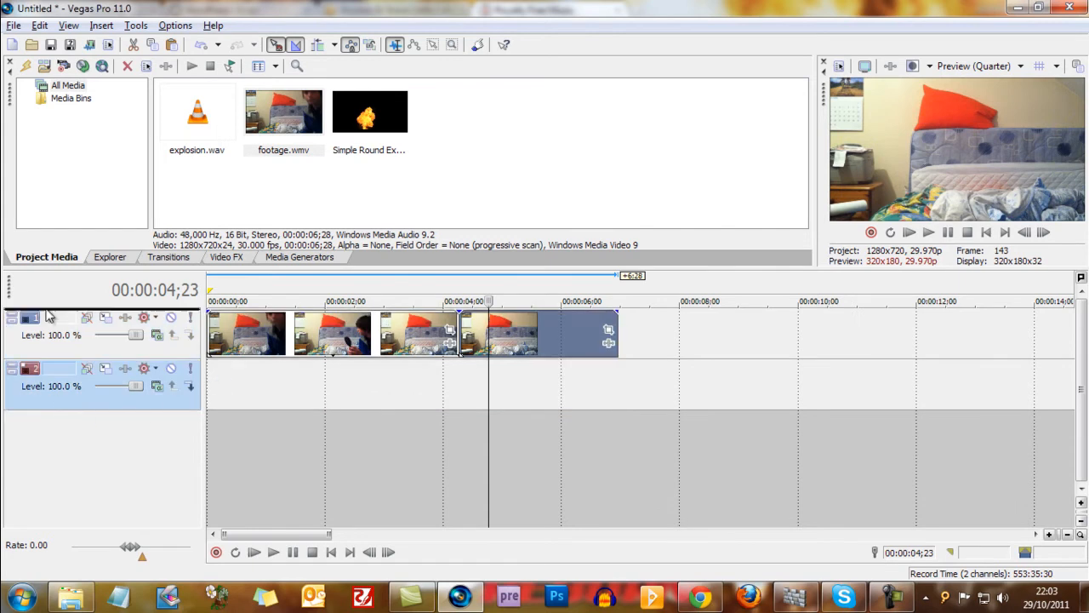
left_click(528, 407)
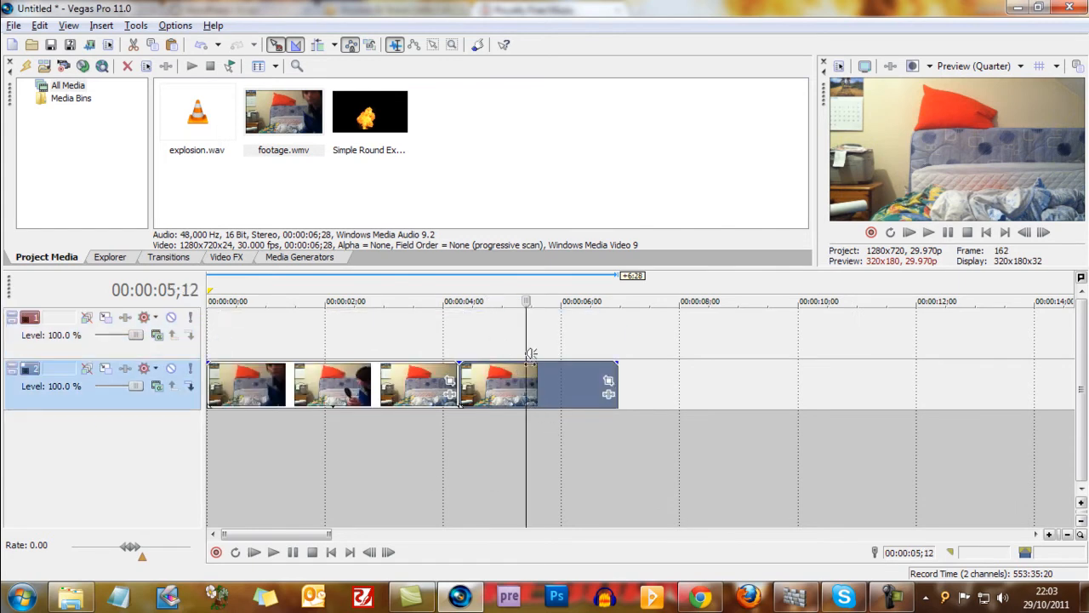
left_click(500, 339)
key("ctrl+v")
left_click_drag(561, 319, 522, 324)
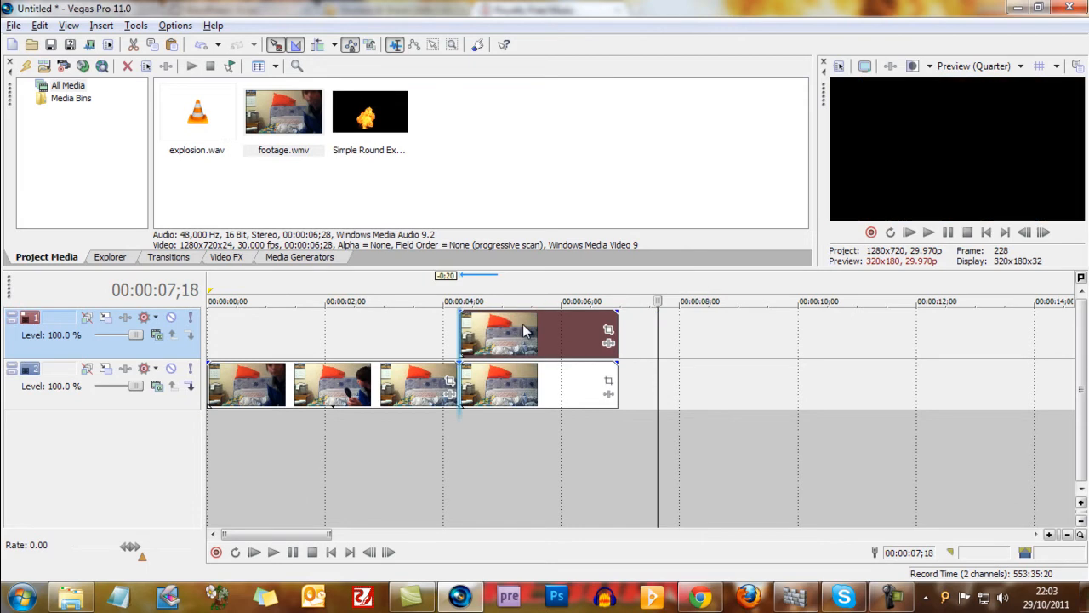
Enable the Pan/Crop mask on the copy and start a path along the duvet's top edge
left_click(609, 332)
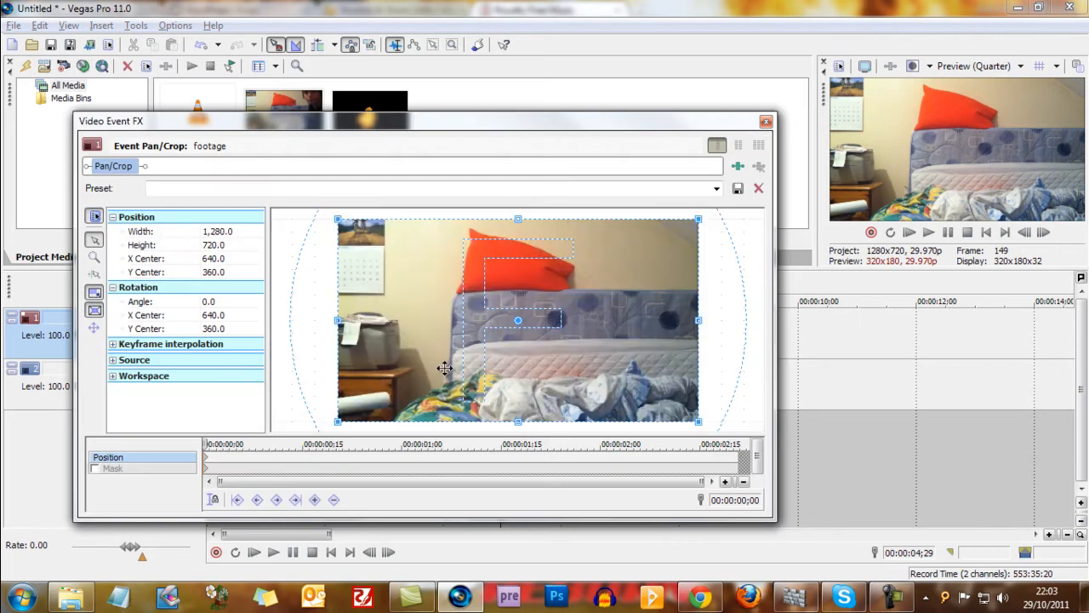
left_click(95, 469)
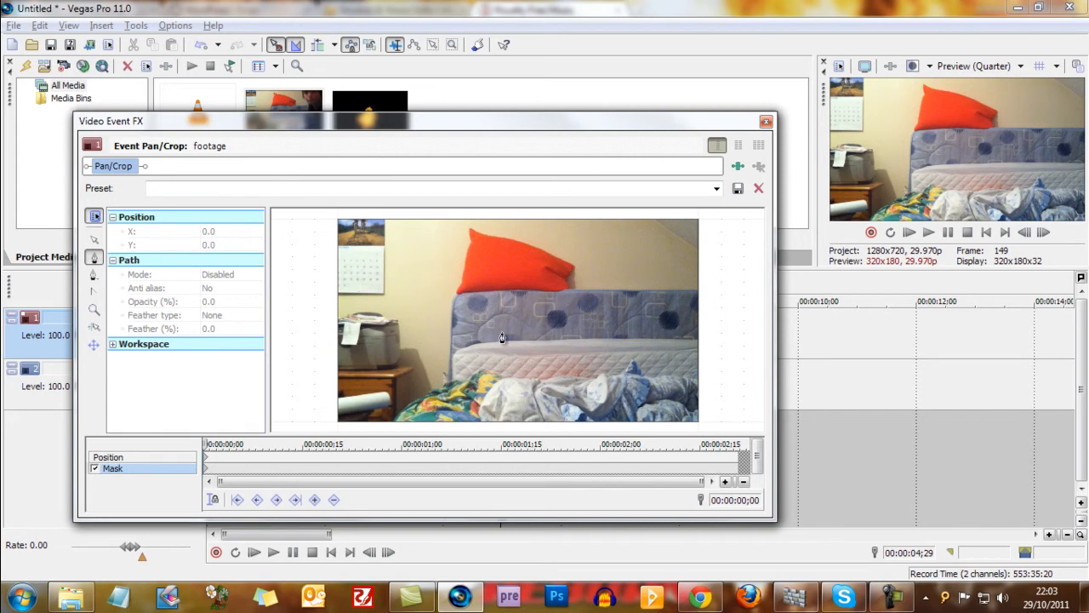
left_click(393, 422)
left_click(403, 409)
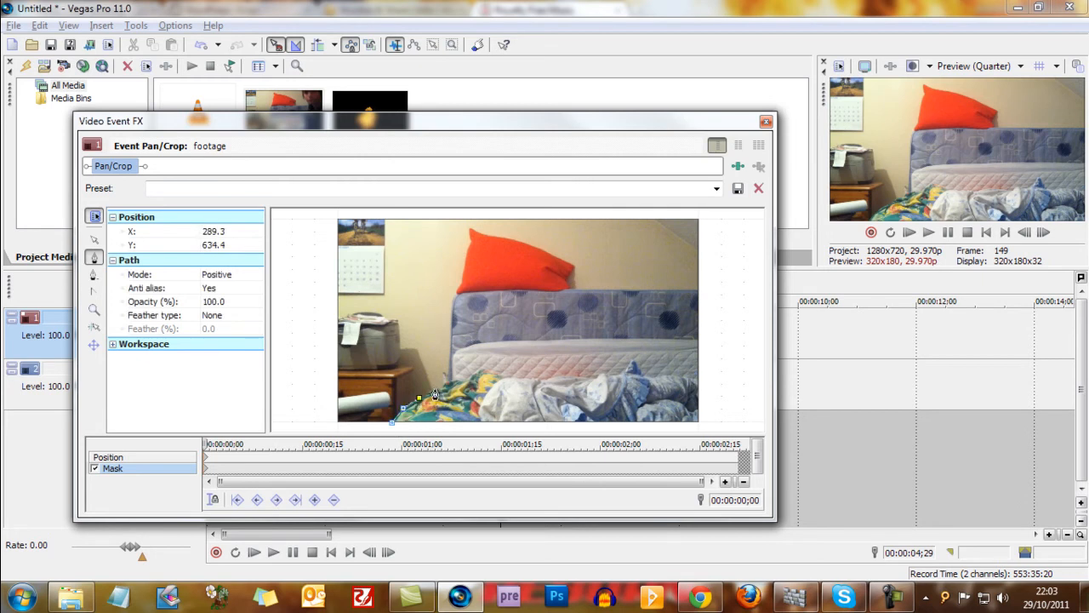
left_click(435, 391)
left_click(448, 382)
left_click(456, 381)
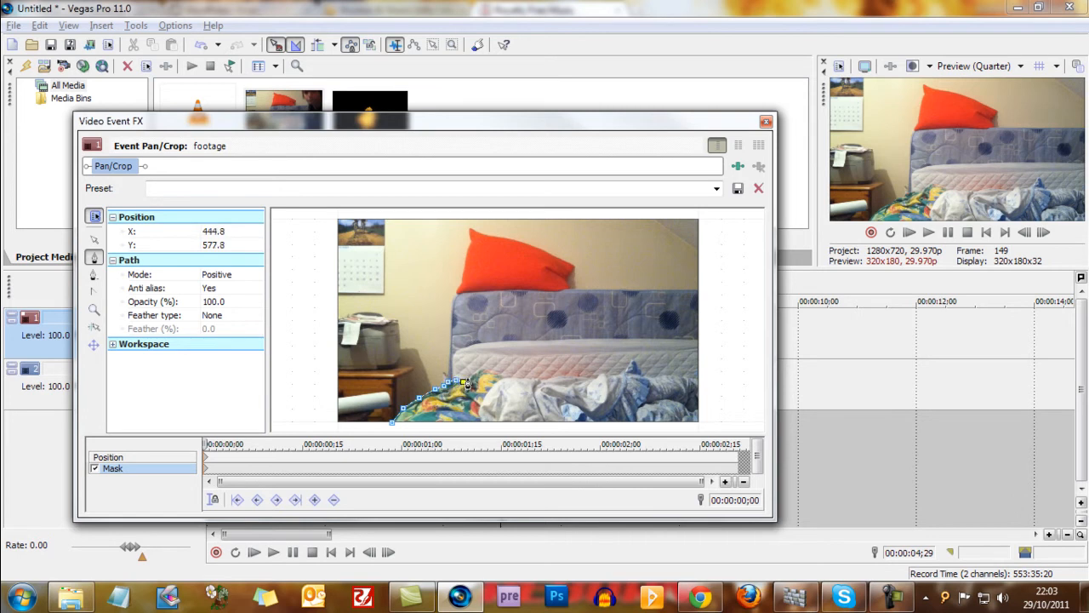
Continue the mask across the duvet edge, down past the bottom corner, and close it
left_click(477, 374)
left_click(513, 378)
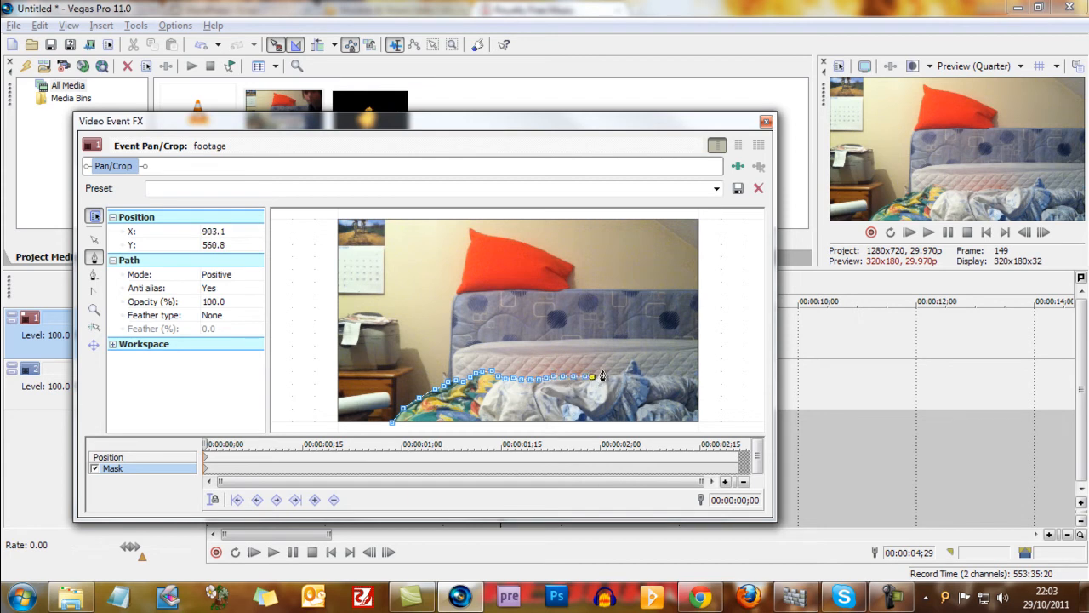
left_click(629, 373)
left_click(656, 378)
left_click(679, 375)
left_click(704, 429)
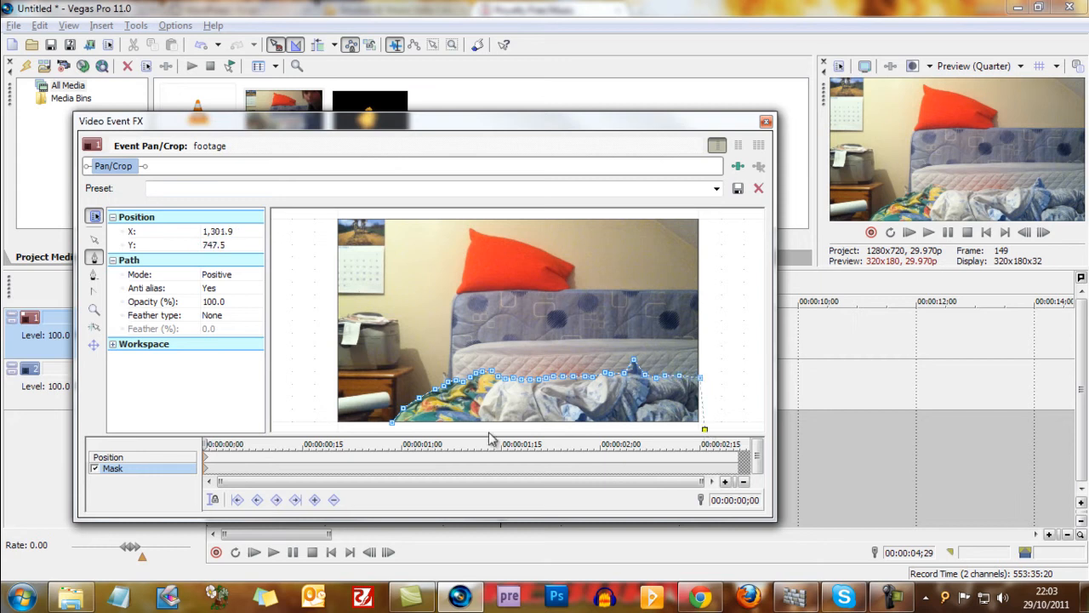
left_click(392, 422)
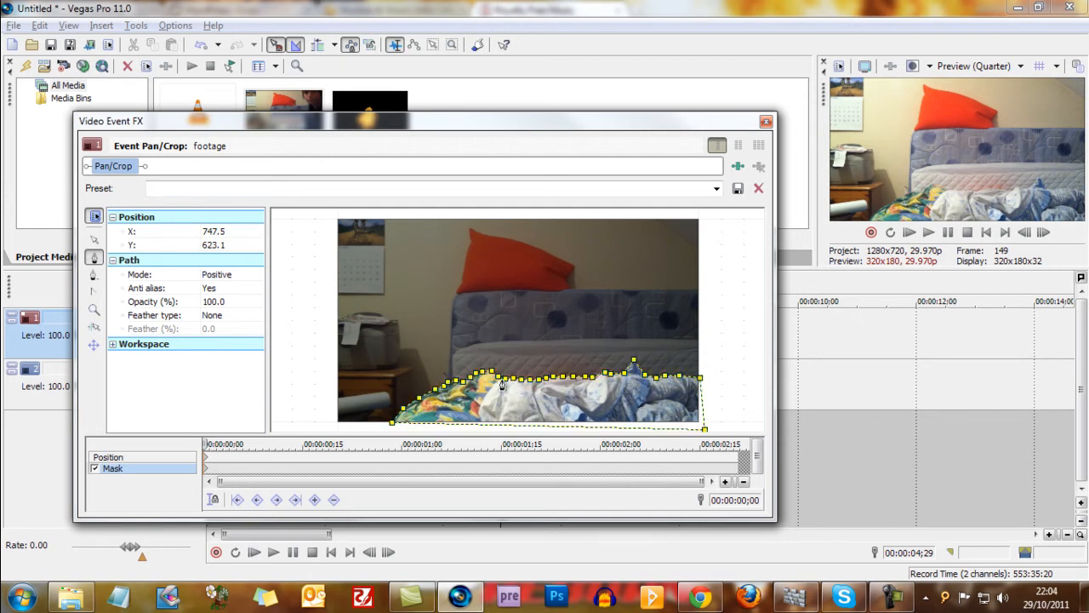
Set the mask feather type to Out and solo the top track to check the masked duvet
left_click(219, 317)
left_click(223, 348)
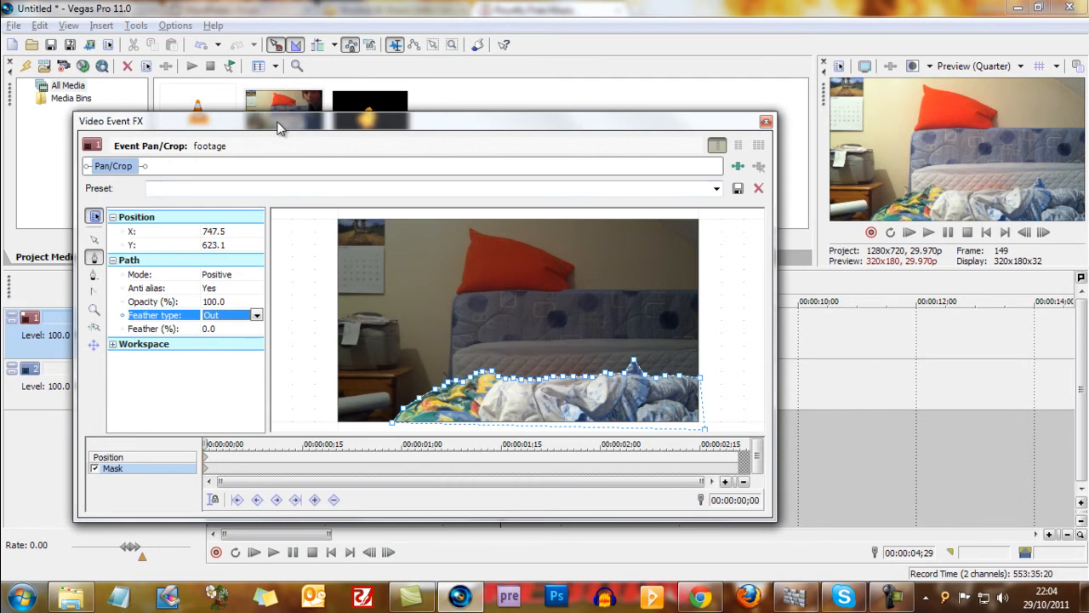
left_click_drag(277, 127, 357, 133)
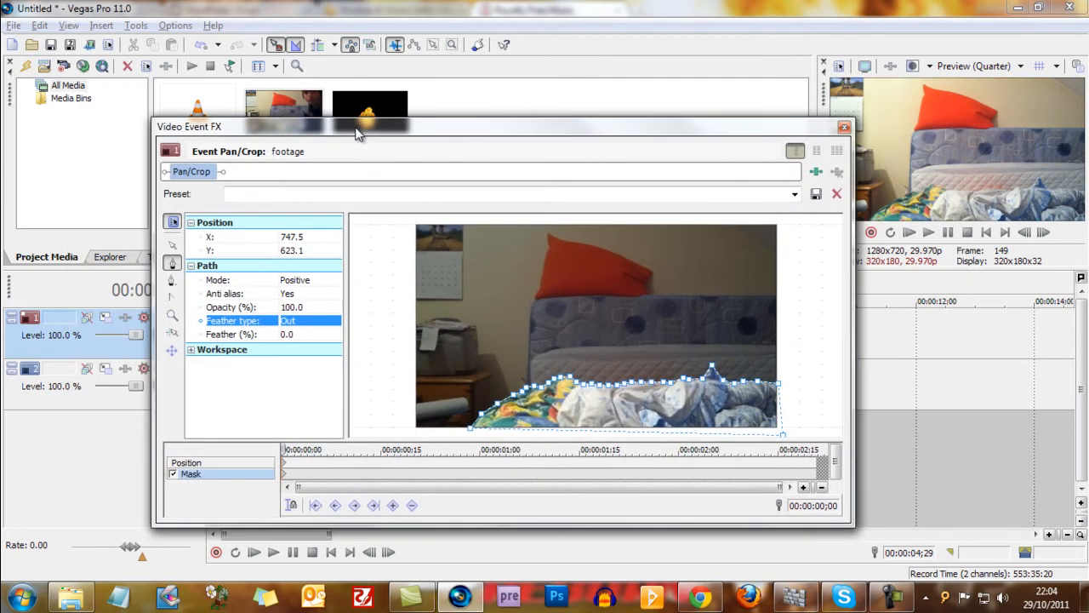
left_click_drag(358, 133, 416, 136)
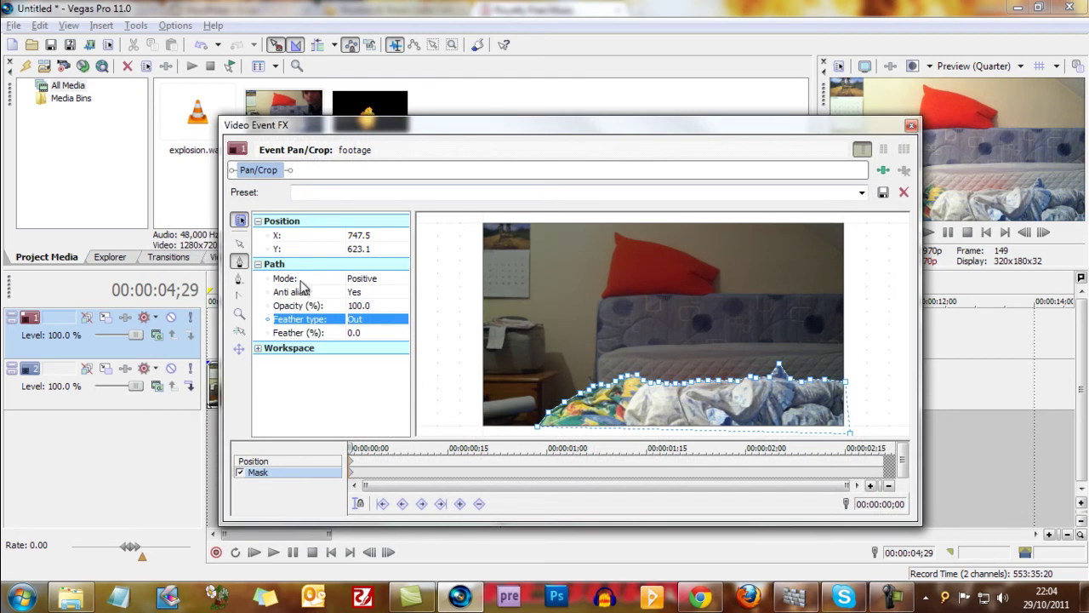
left_click(192, 318)
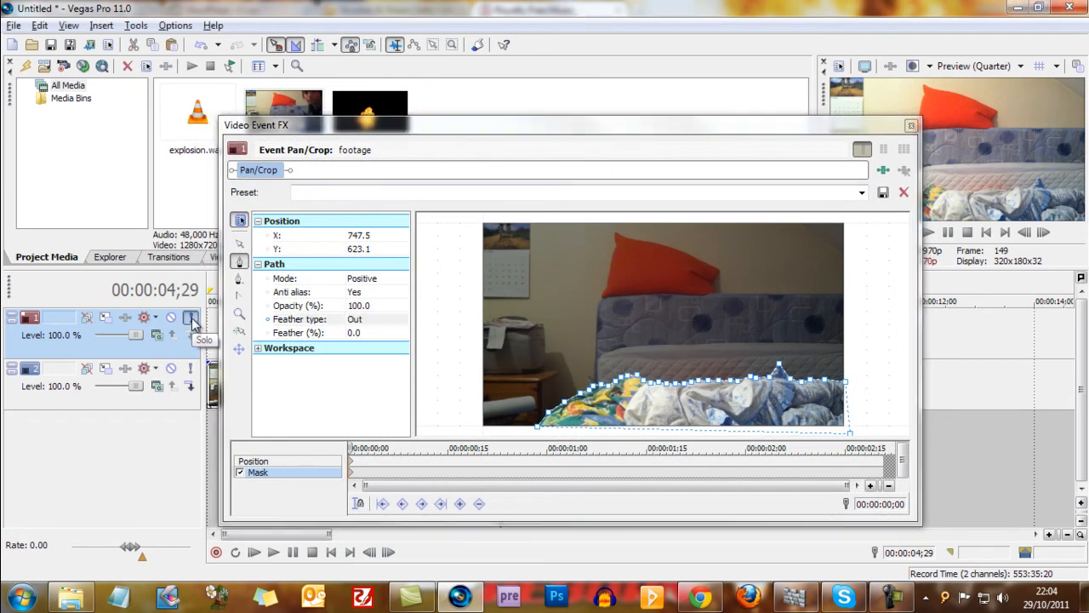
left_click_drag(408, 124, 318, 124)
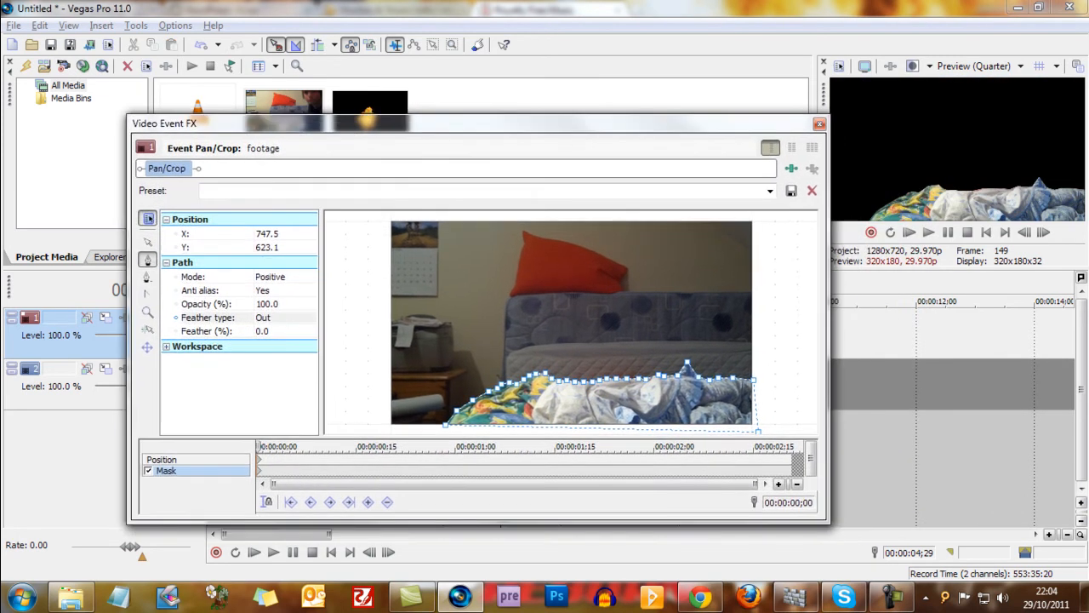
mouse_move(654, 122)
left_mouse_down()
mouse_move(654, 390)
mouse_move(616, 135)
left_mouse_up()
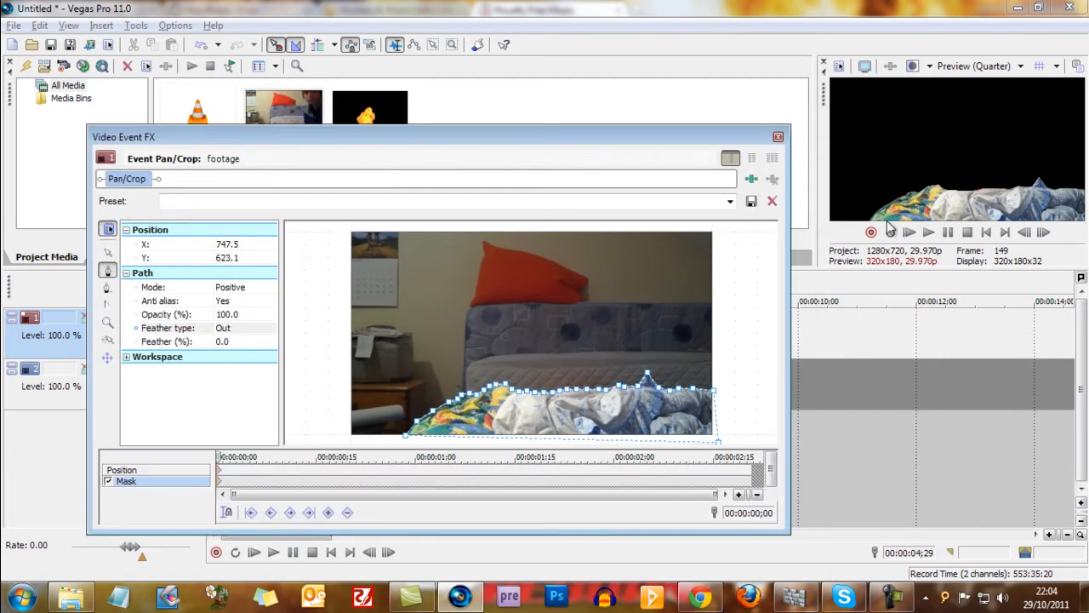
Set the feather amount to 1.0% and close the effects window
left_click(225, 341)
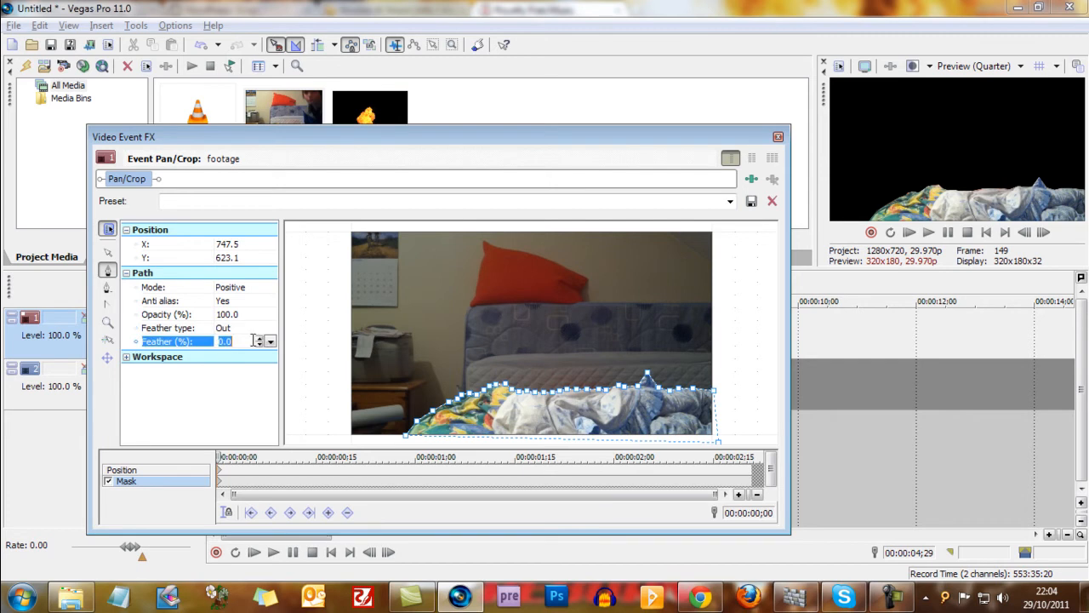
left_click(260, 338)
left_click(260, 338)
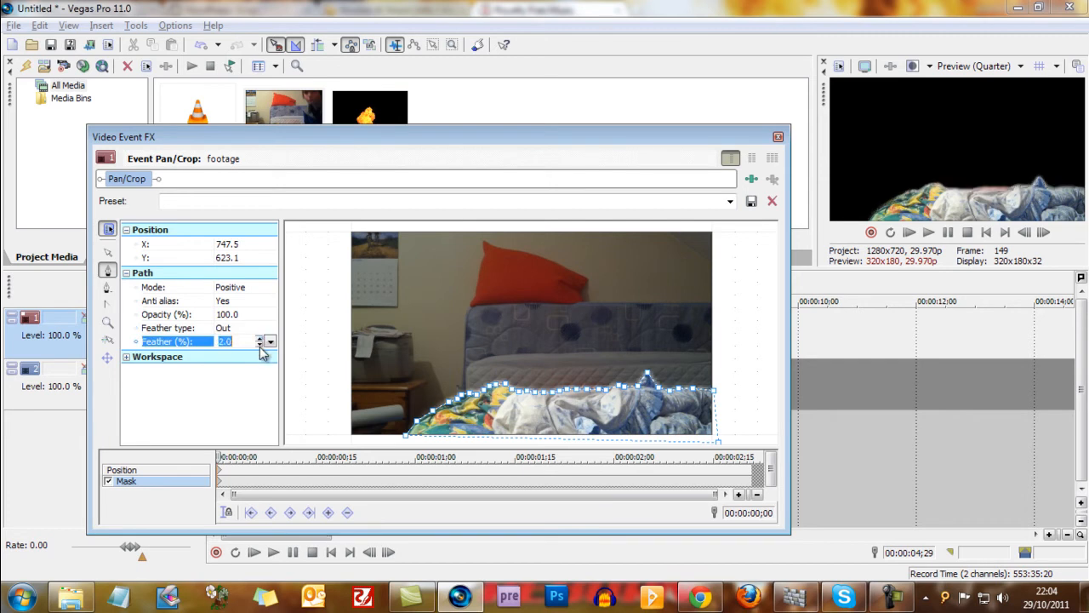
left_click(259, 345)
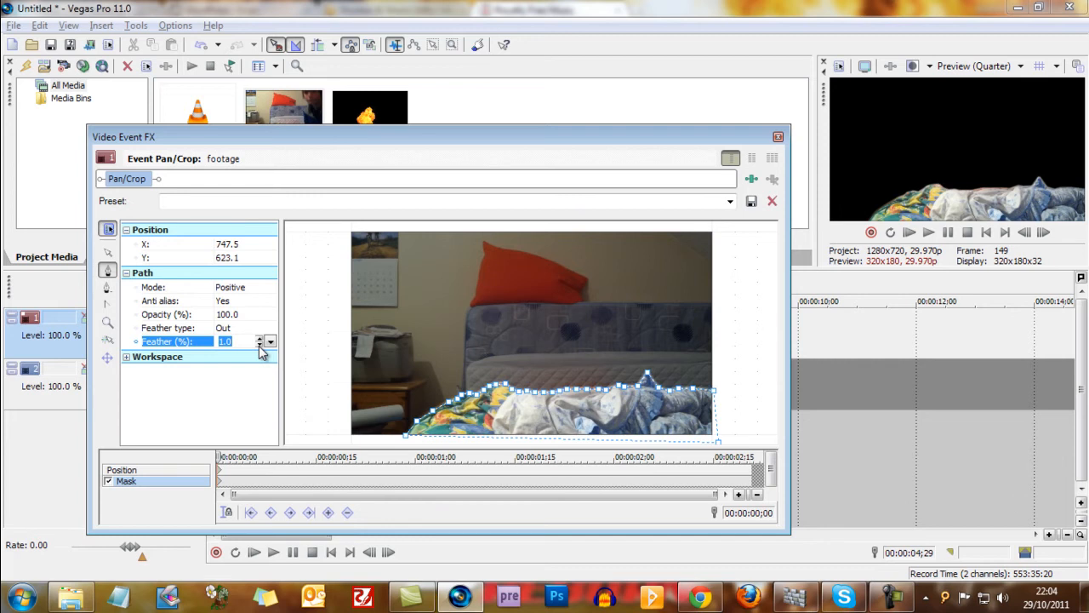
left_click(778, 138)
Unsolo the top track and insert an empty video track above the footage at 4;29
left_click(474, 296)
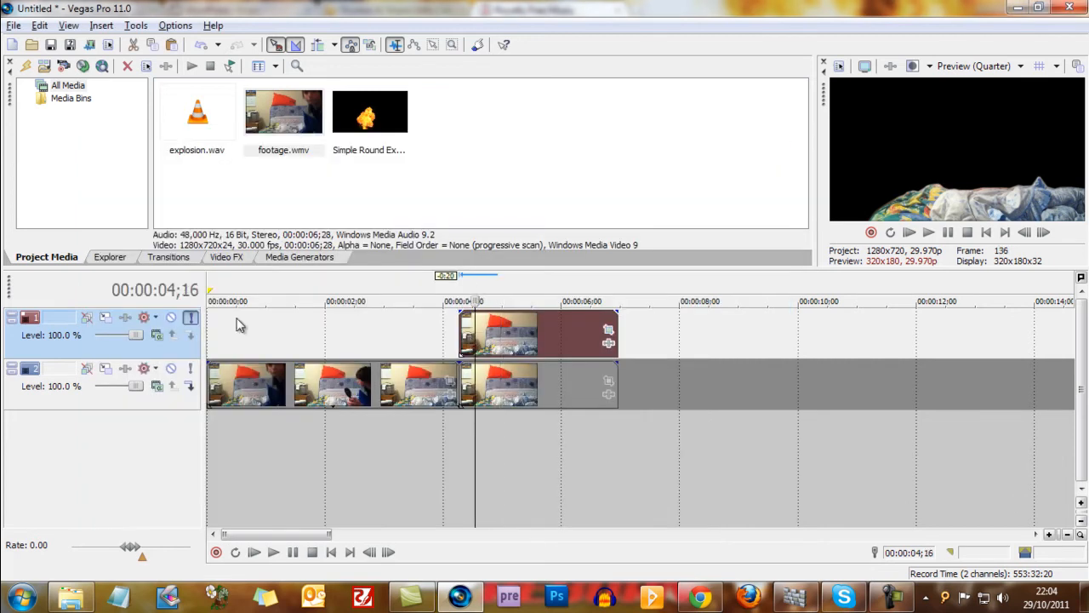
left_click(190, 328)
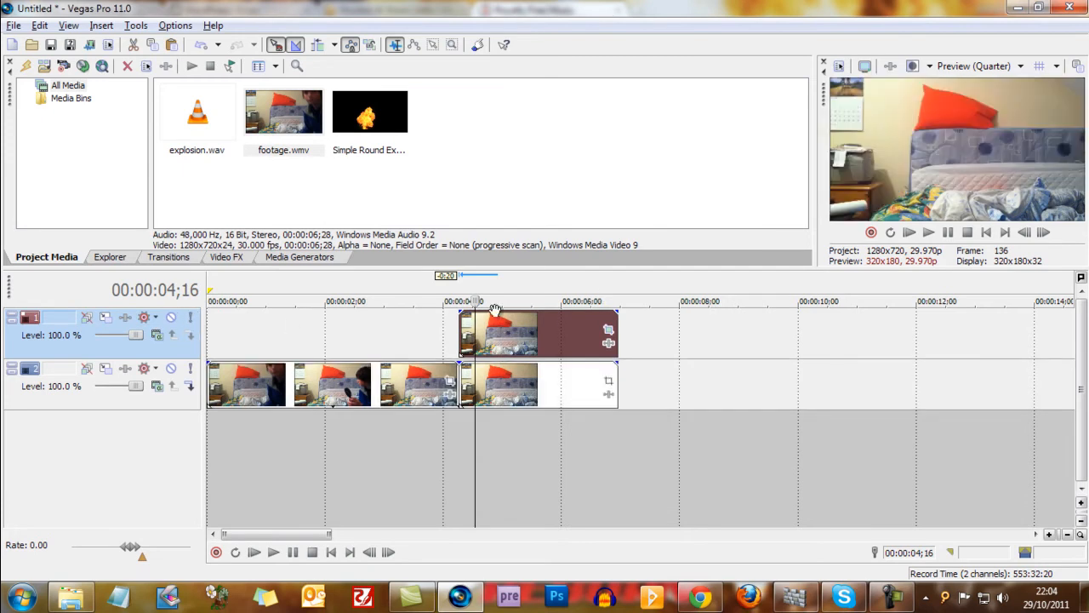
left_click(519, 290)
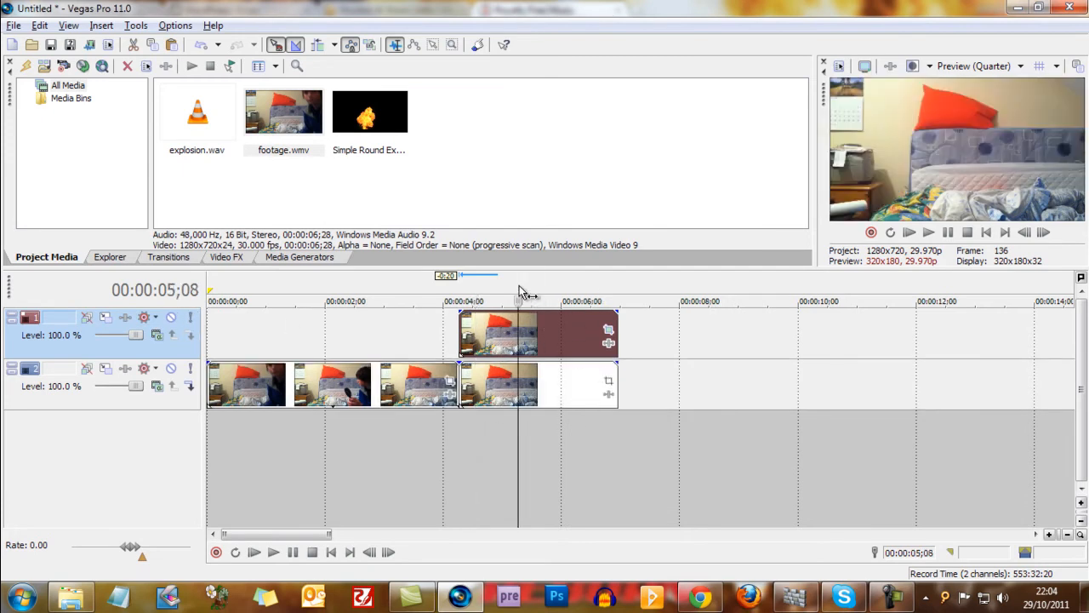
left_click(500, 289)
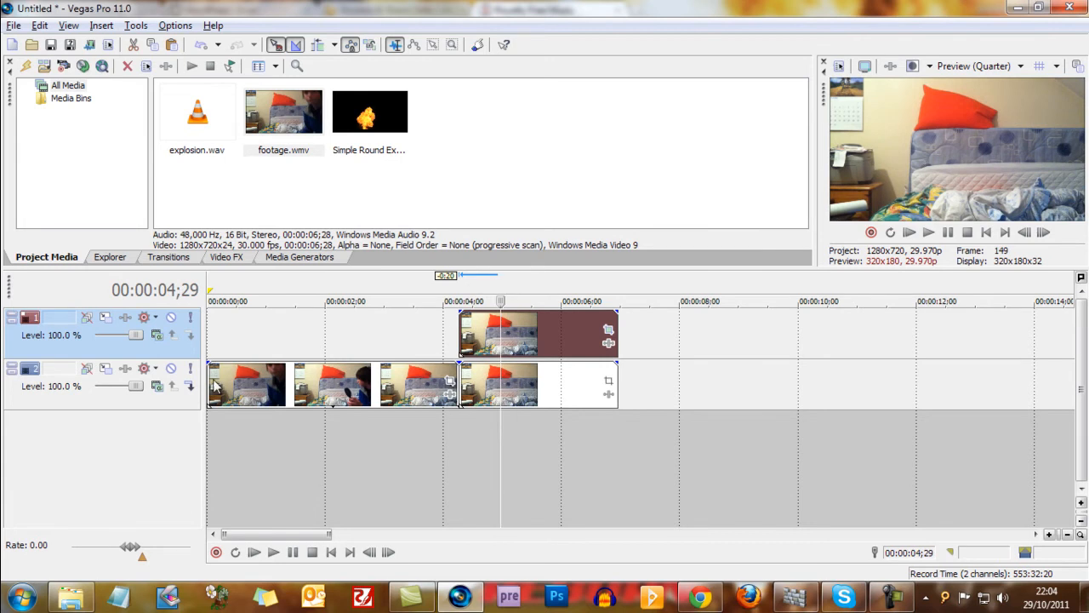
left_click(40, 399)
right_click(39, 391)
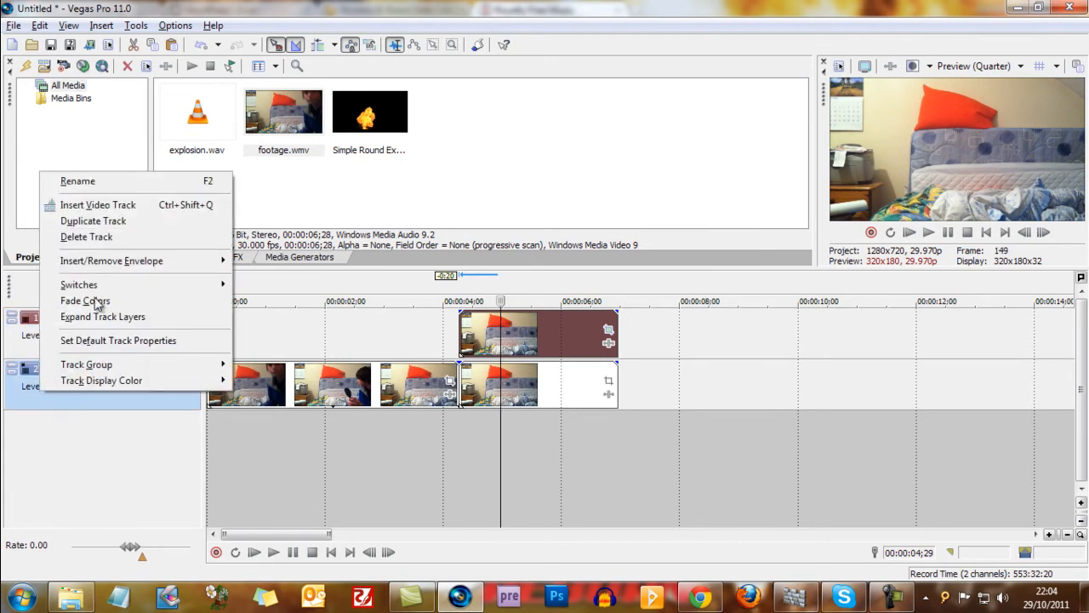
left_click(119, 205)
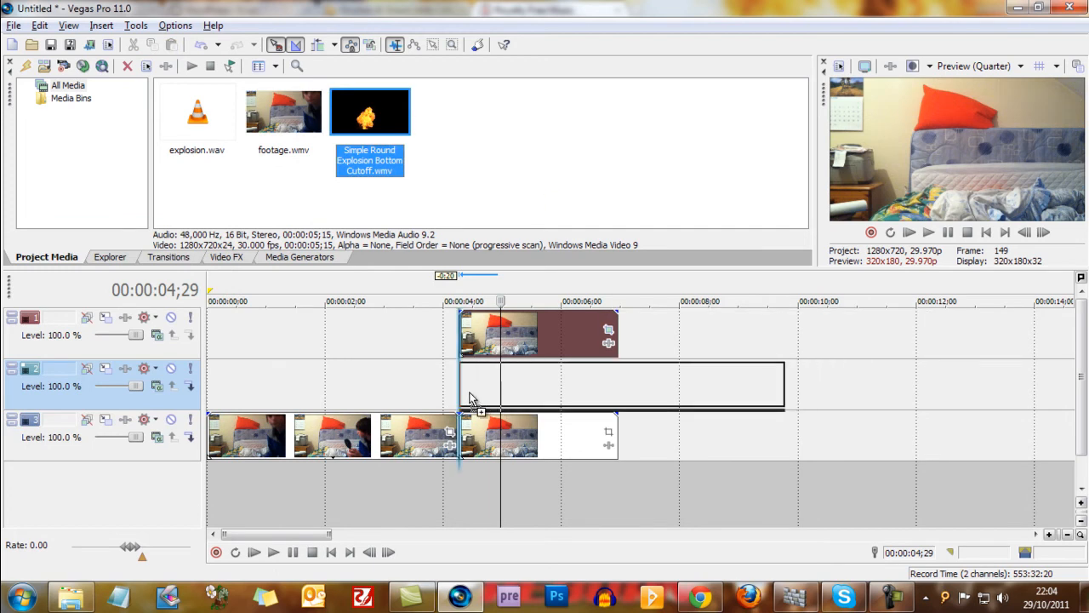
Place the explosion clip on the middle track and delete its audio track
left_click_drag(370, 124, 469, 397)
right_click(30, 458)
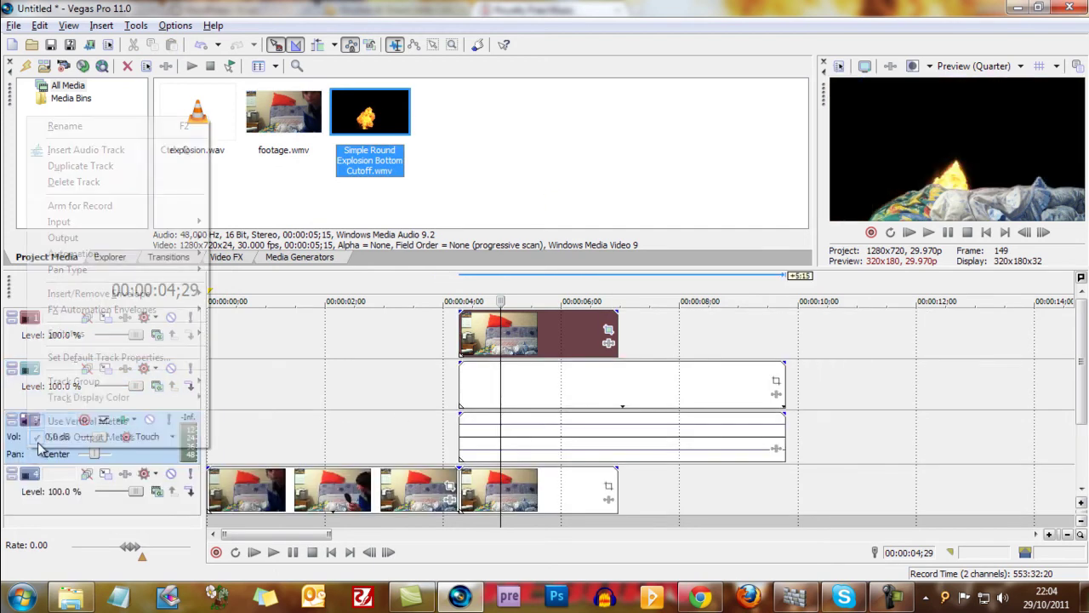
left_click(89, 181)
left_click(459, 292)
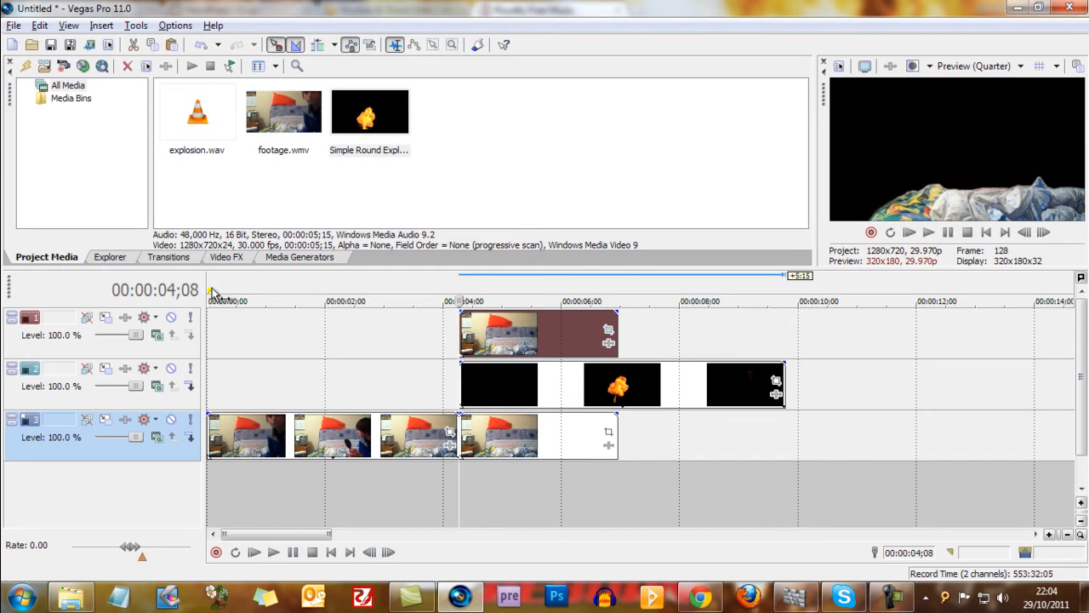
left_click_drag(212, 292, 786, 295)
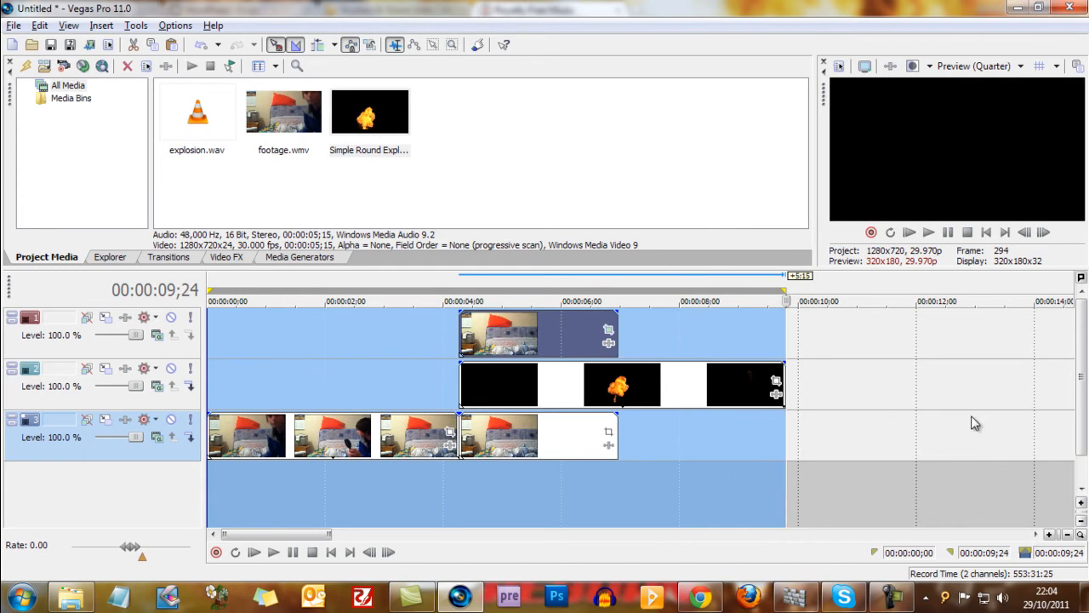
key("Home")
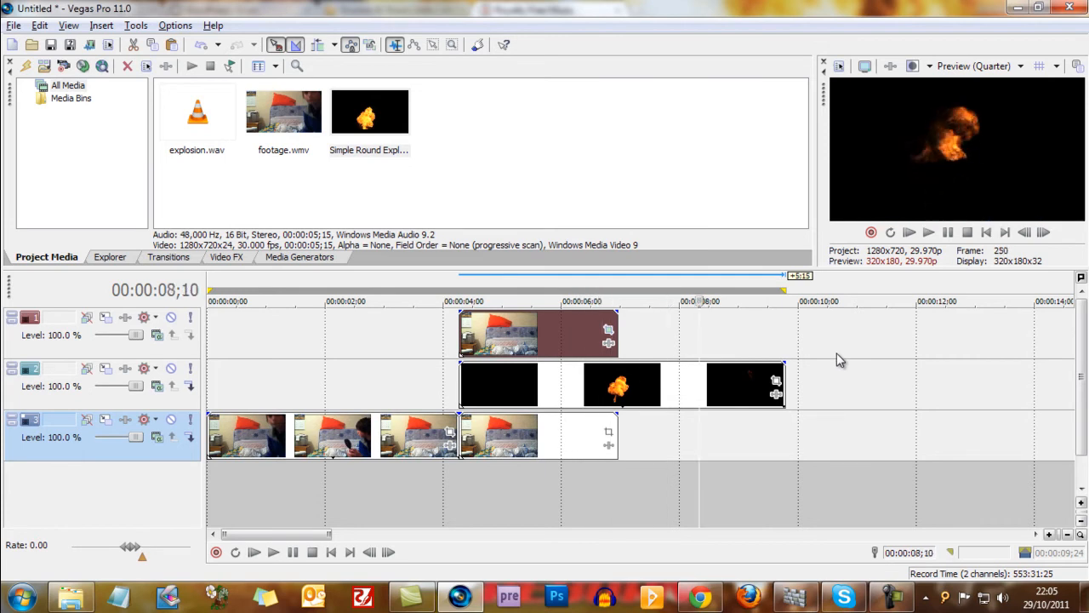
key("ctrl+a")
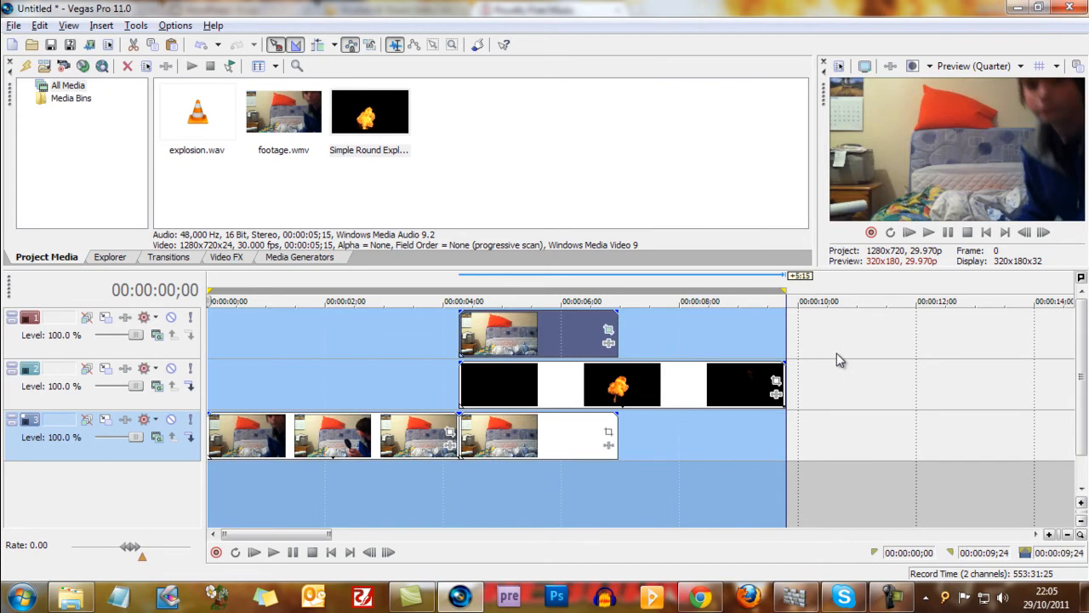
key("space")
key("space")
key("space")
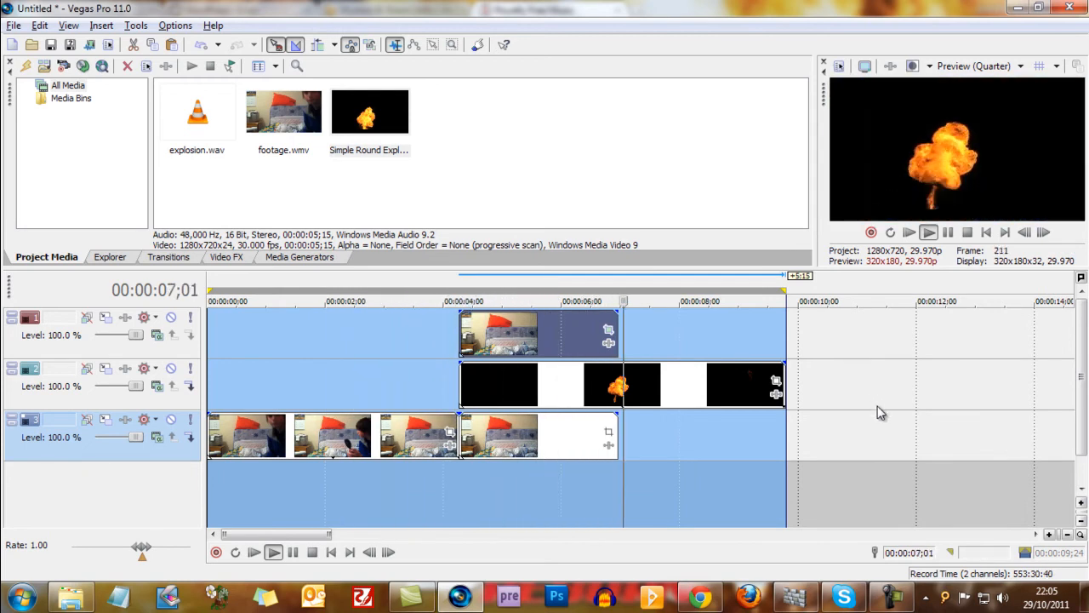
key("space")
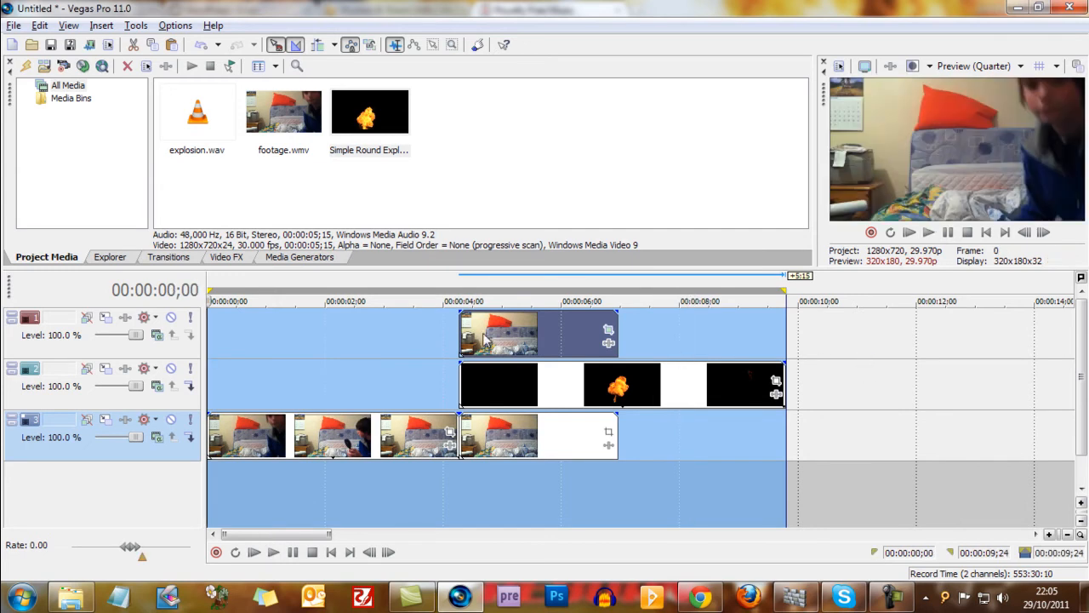
left_click(336, 282)
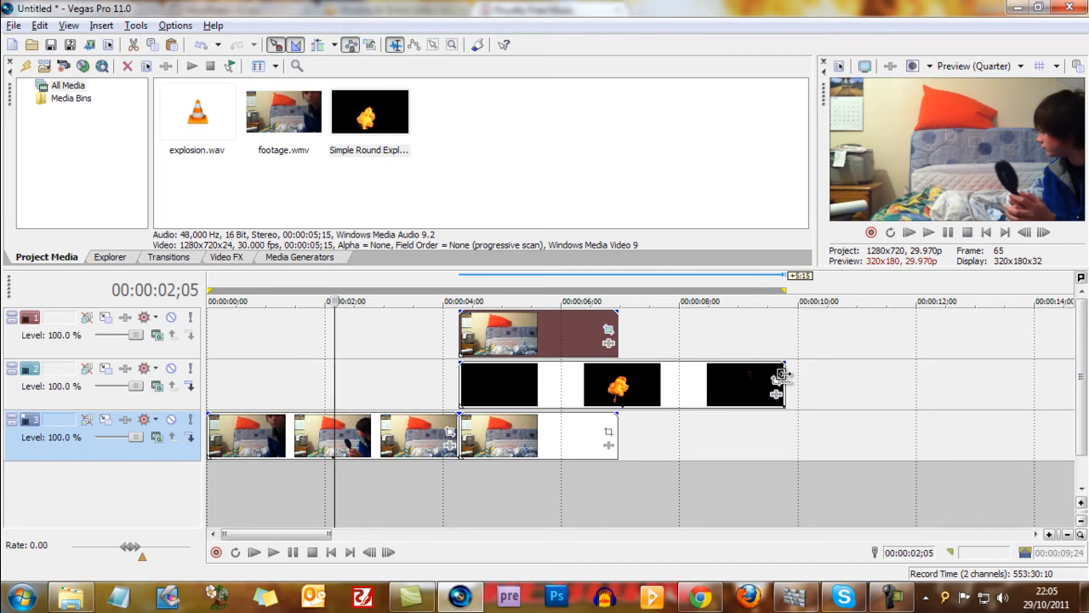
Trim the explosion clip to end with the footage and preview the result
left_click_drag(781, 377, 619, 380)
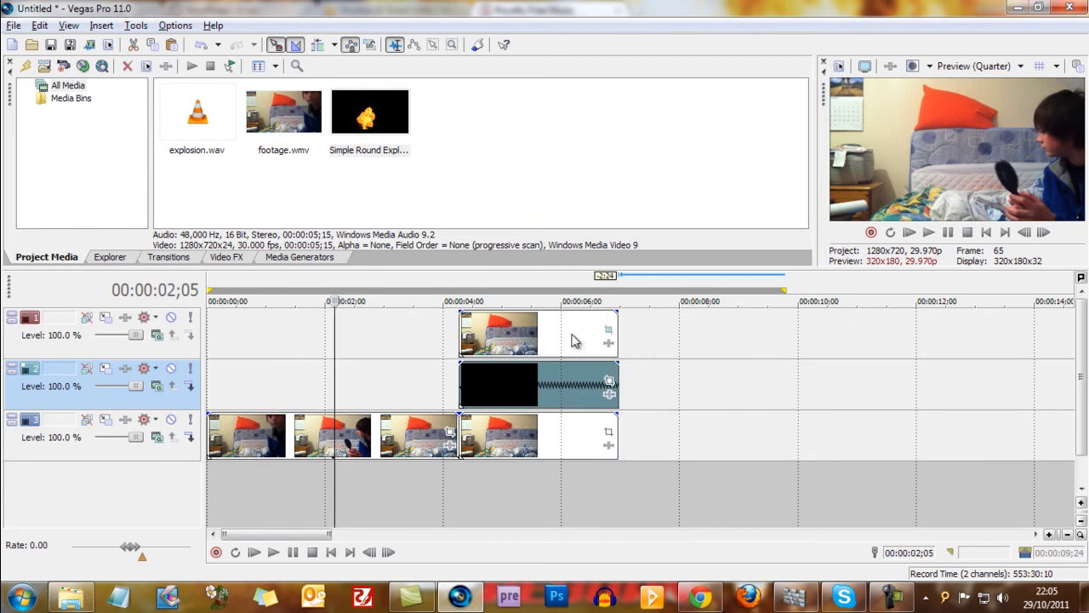
key("Page_Down")
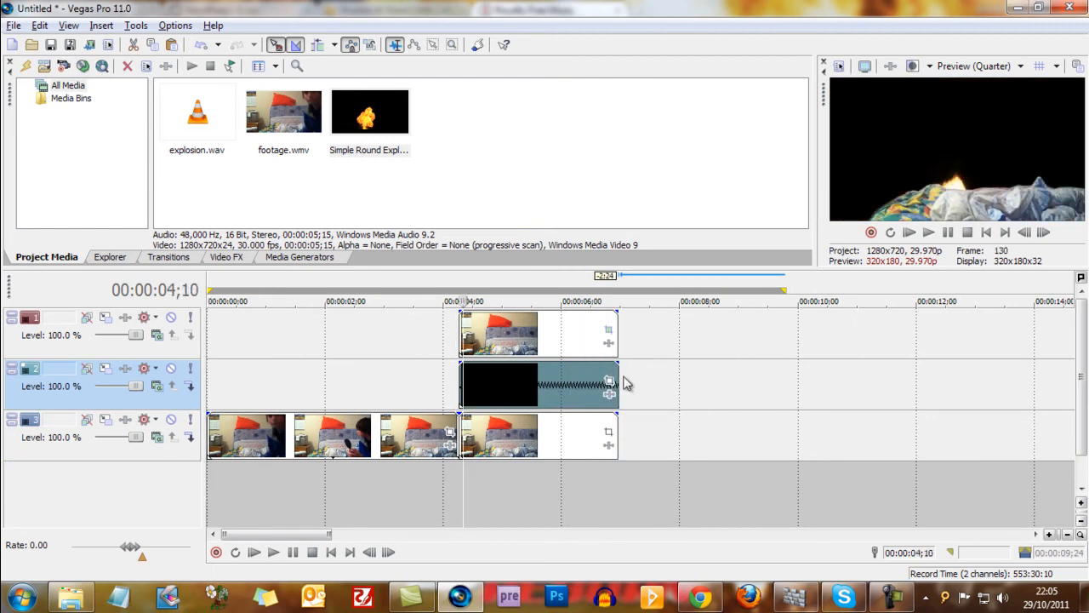
key("space")
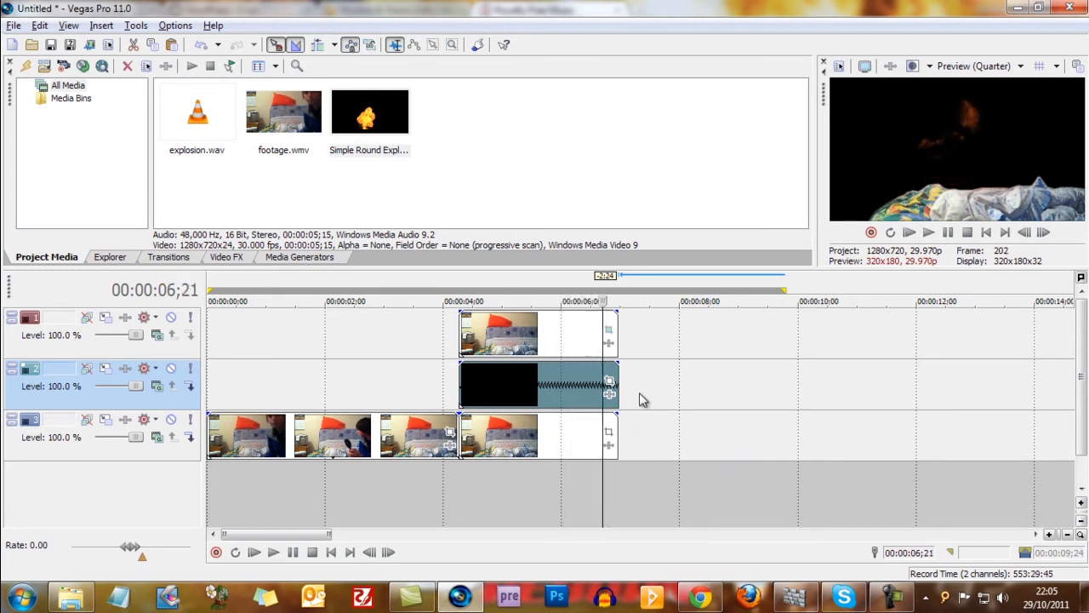
key("space")
key("space")
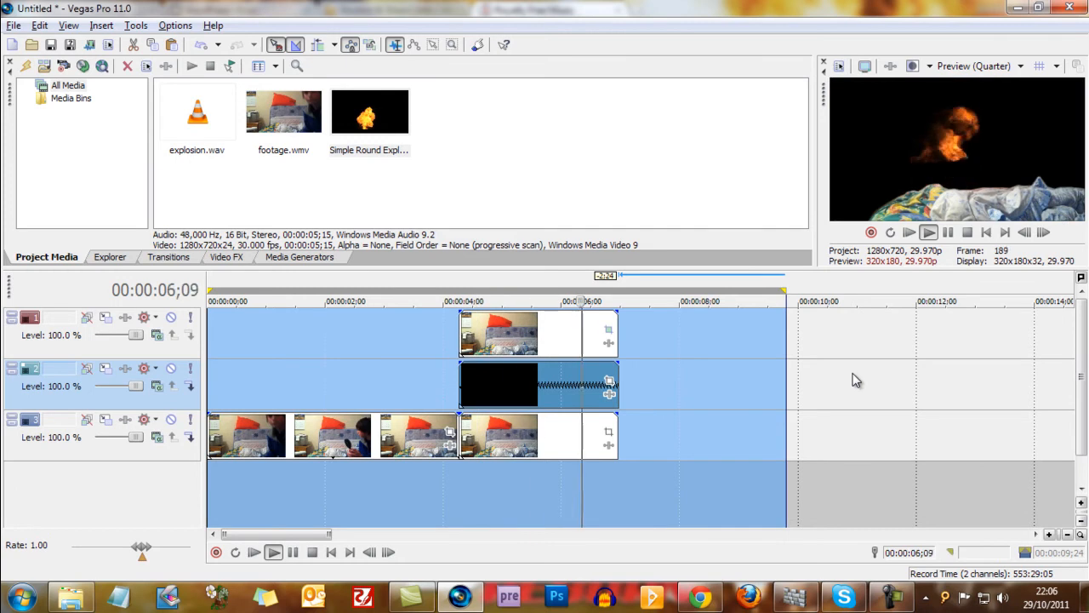
key("space")
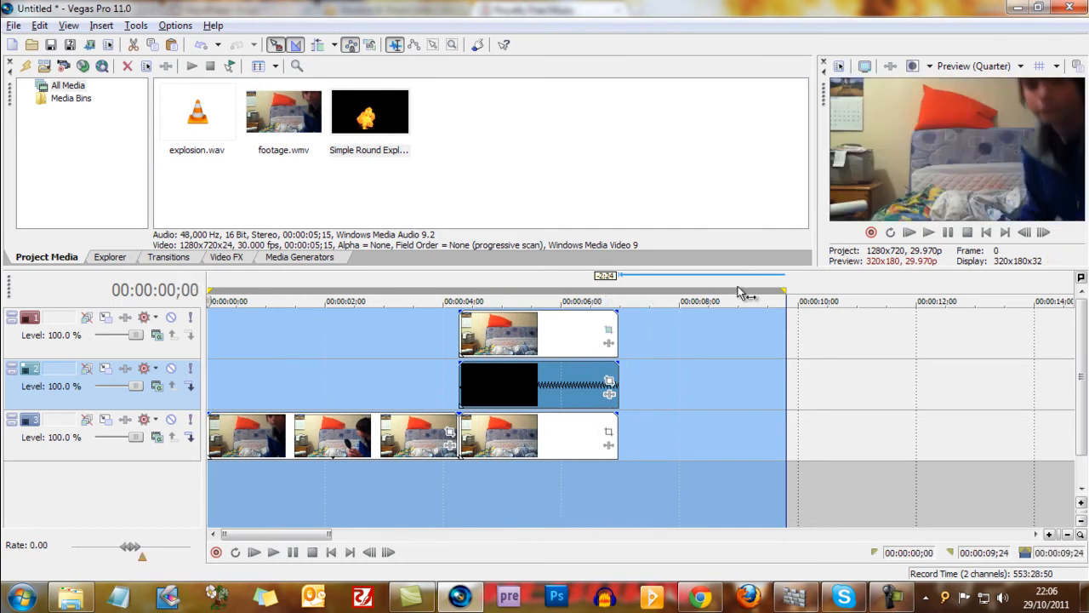
Set the explosion track's compositing mode to Screen to drop its black background
left_click(561, 380)
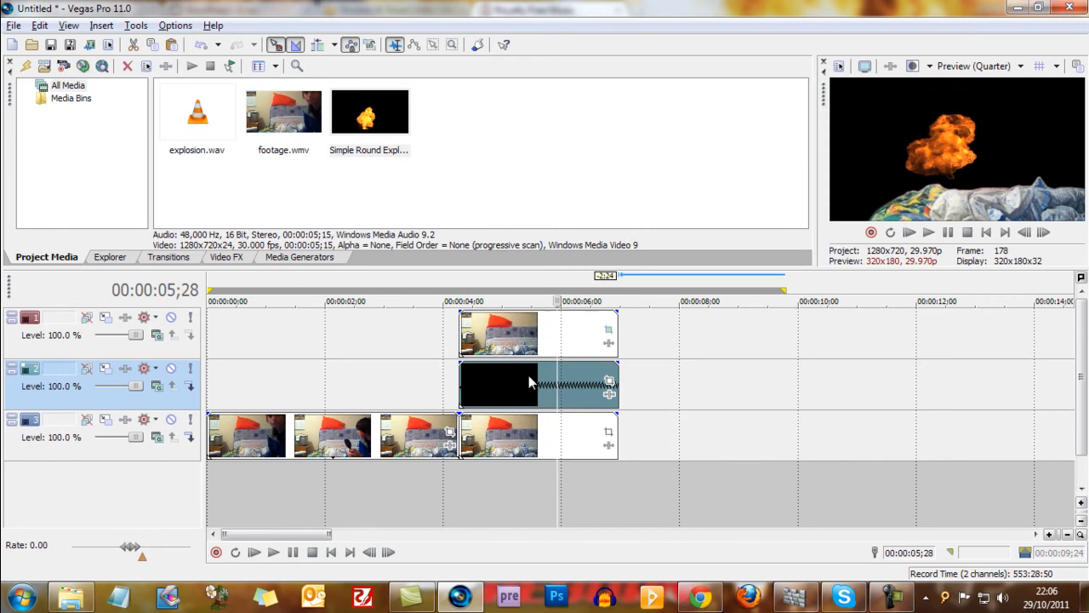
left_click(157, 387)
left_click(183, 256)
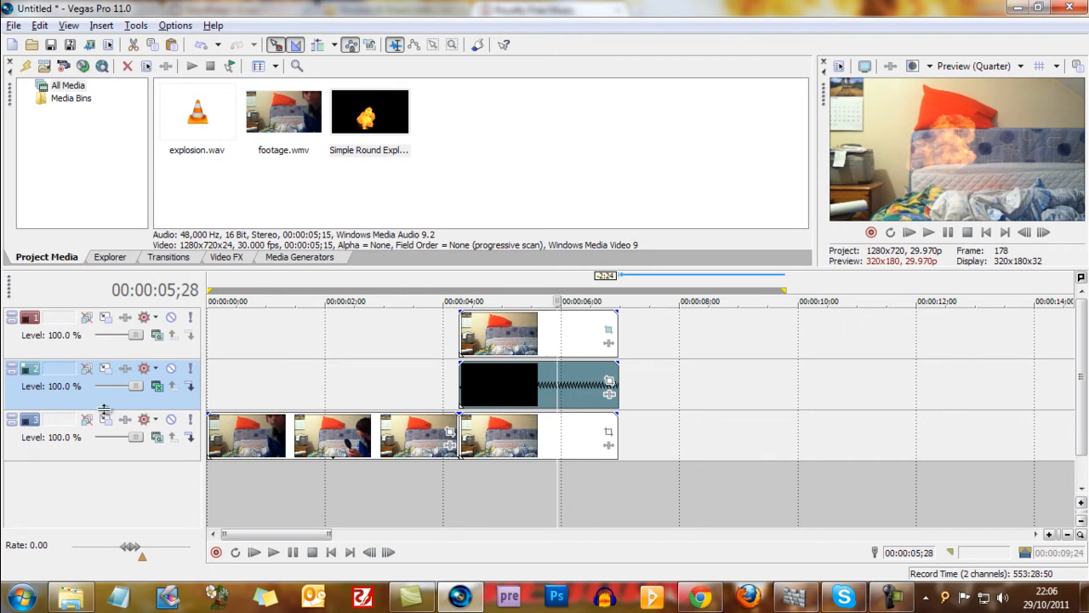
right_click(66, 395)
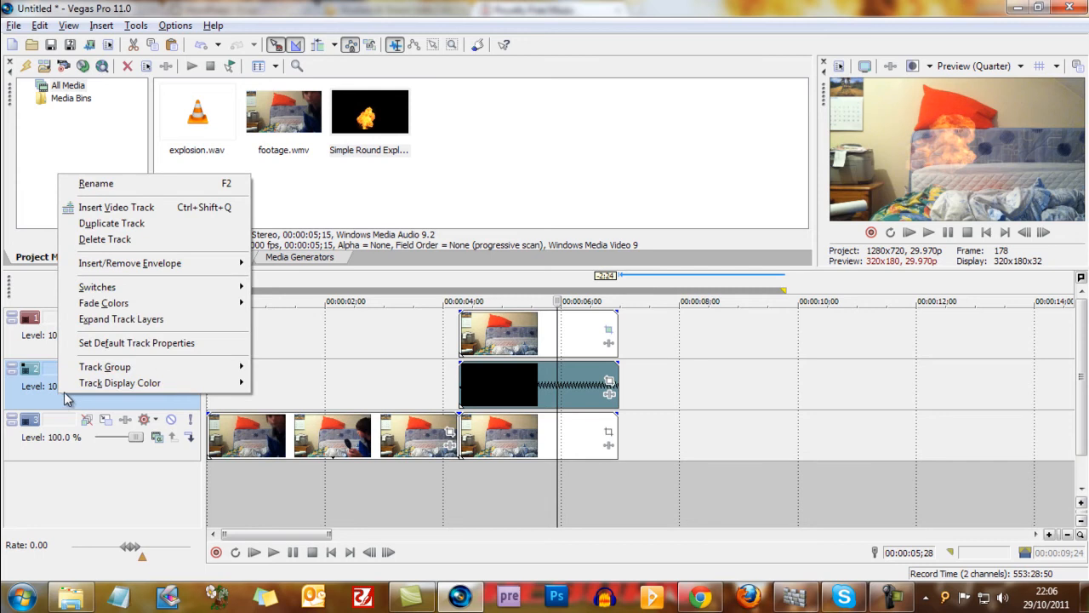
Duplicate the explosion track and park the playhead at the explosion start
left_click(101, 223)
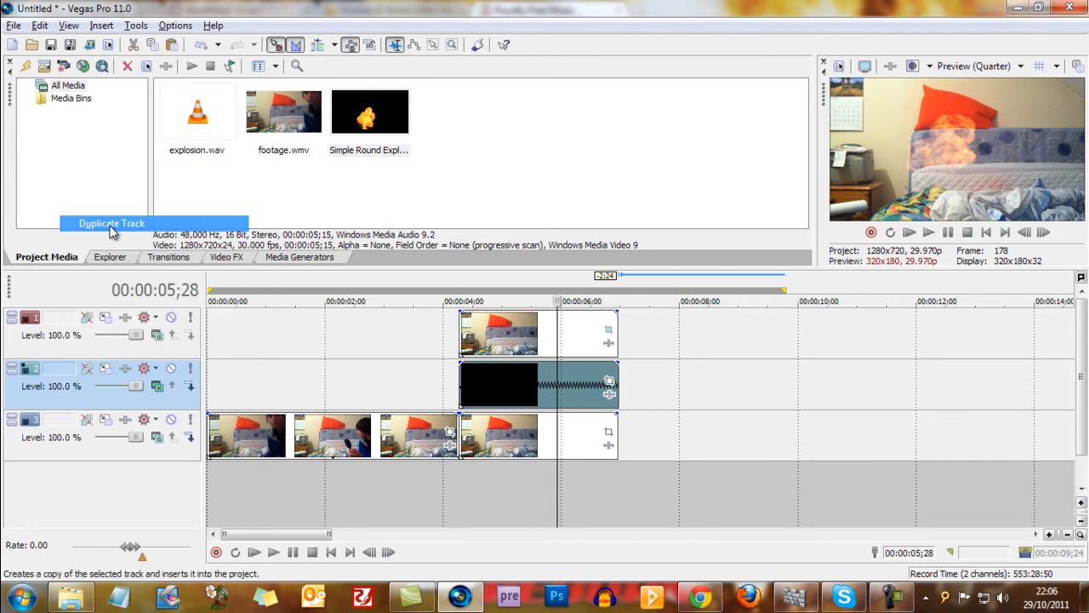
left_click(502, 284)
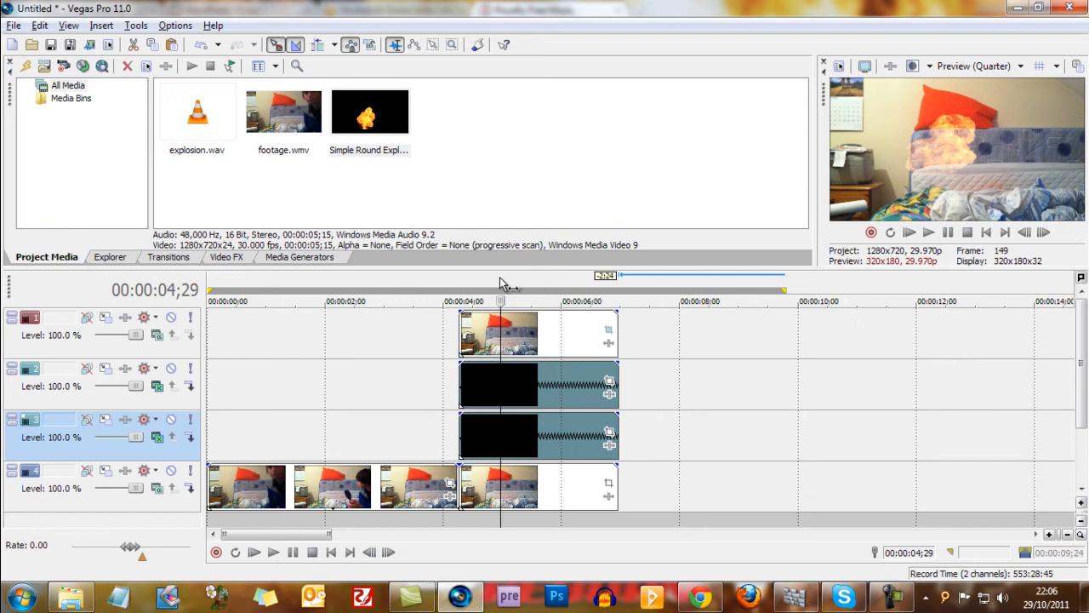
left_click(458, 287)
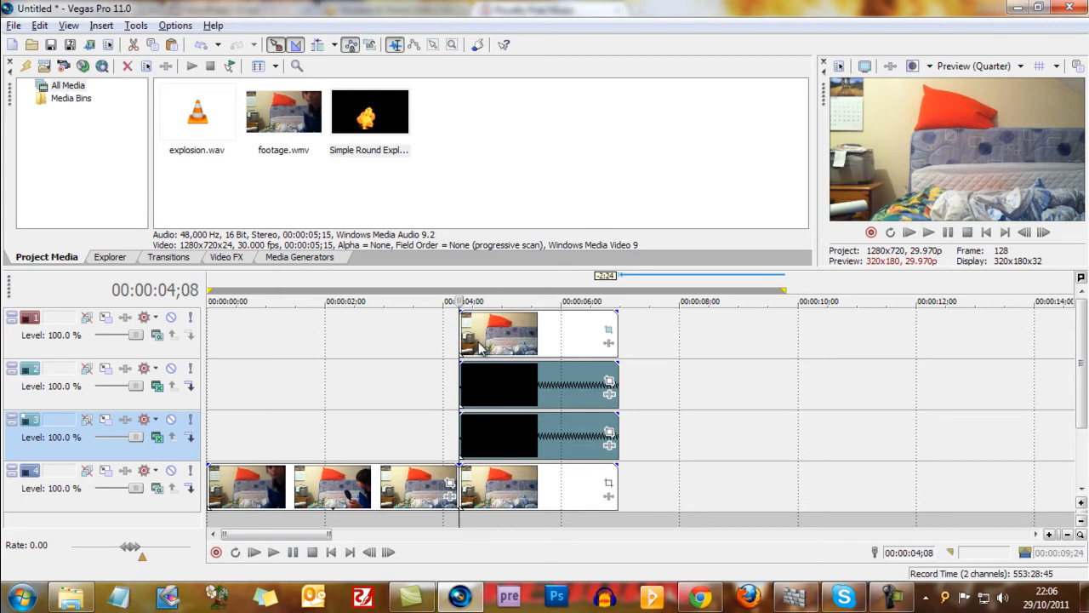
right_click(70, 523)
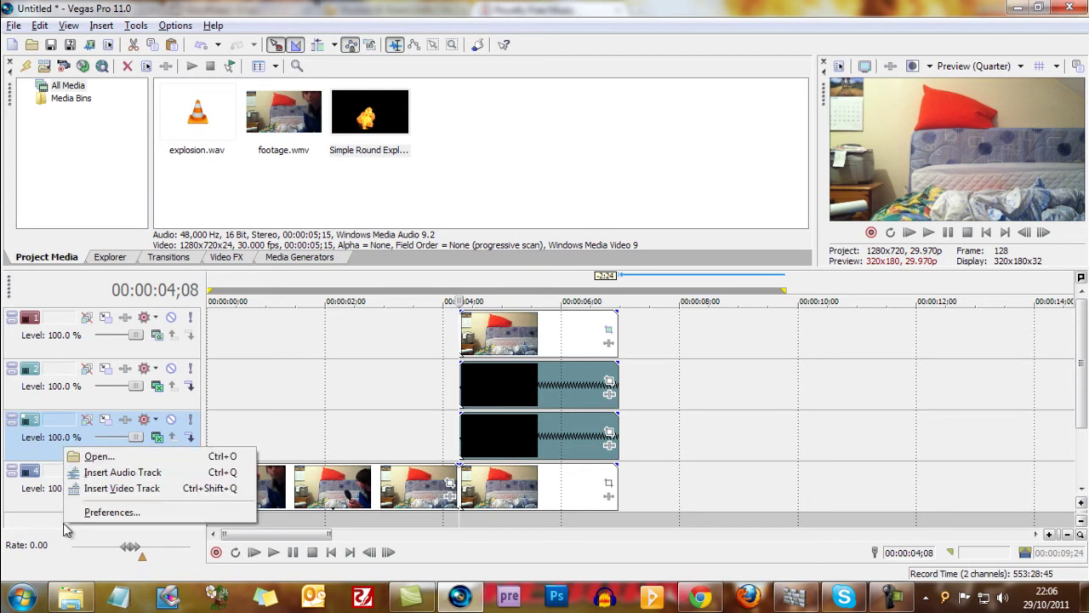
Add an audio track with explosion.wav at 00:00:04;08, stretched to the clips' end, and play through
left_click(136, 472)
left_click_drag(198, 119, 469, 510)
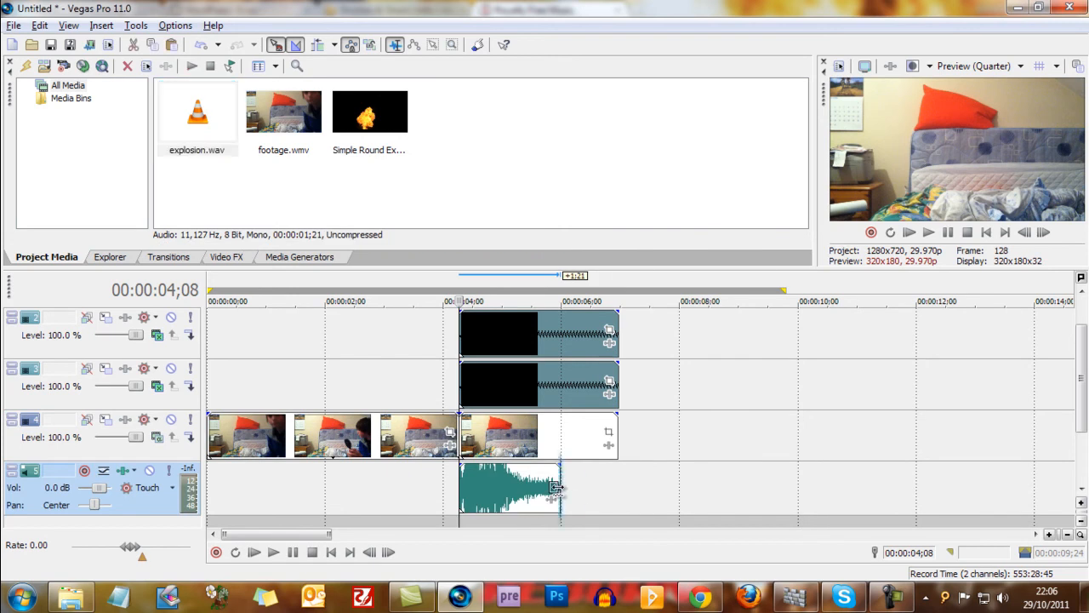
left_click_drag(555, 492, 617, 493)
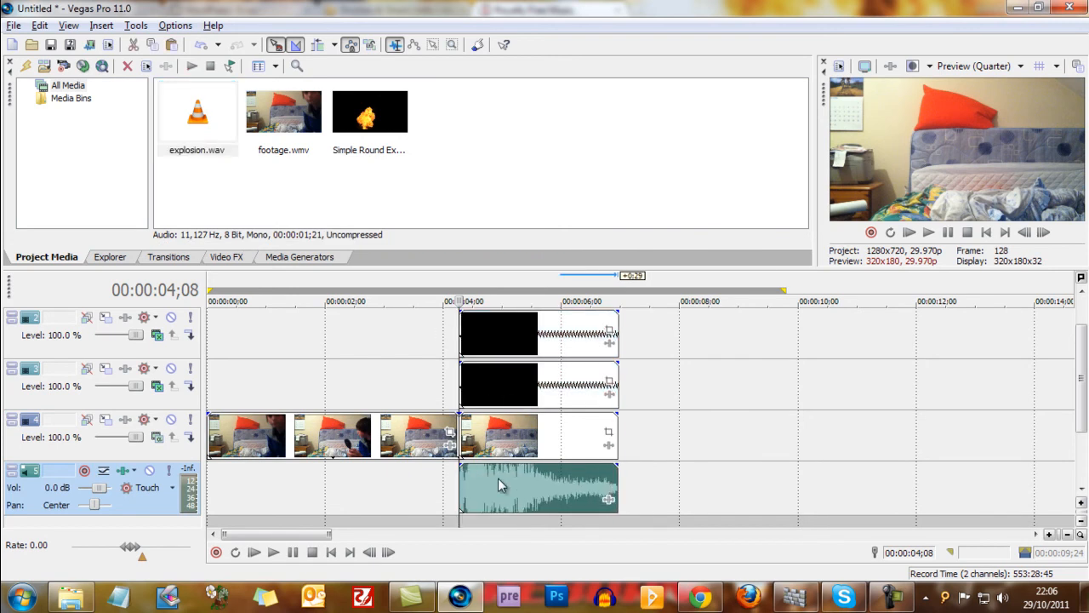
key("ctrl+Home")
key("space")
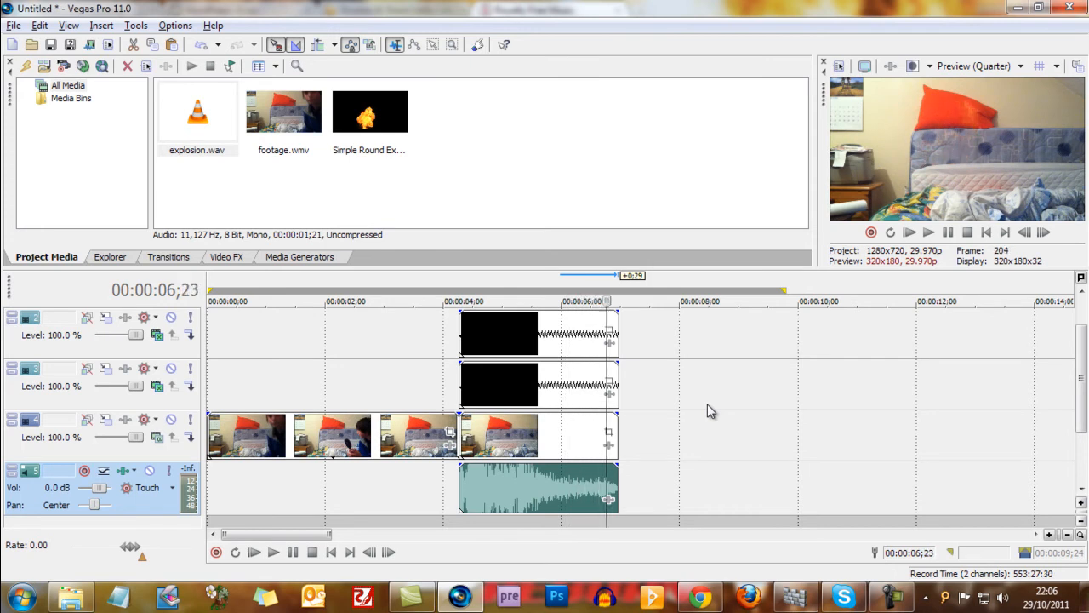
key("space")
key("space")
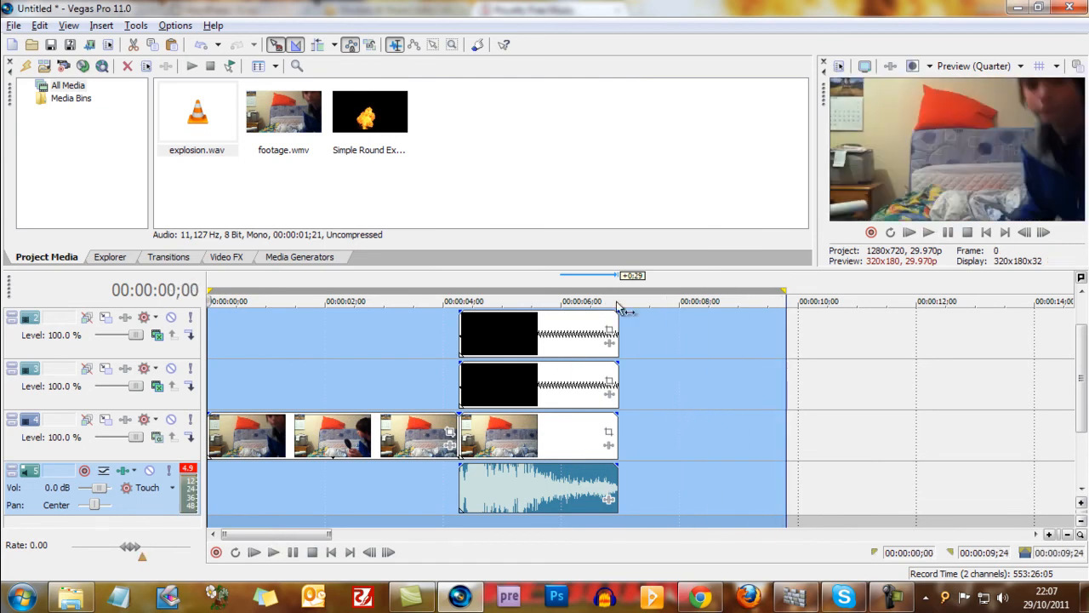
left_click(575, 283)
key("space")
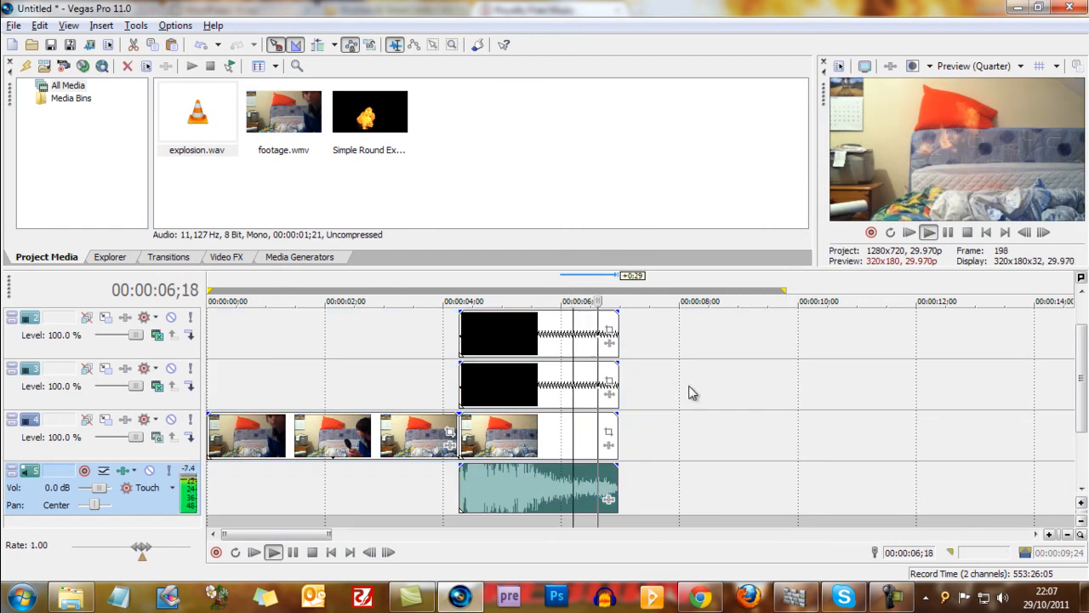
key("space")
mouse_move(619, 466)
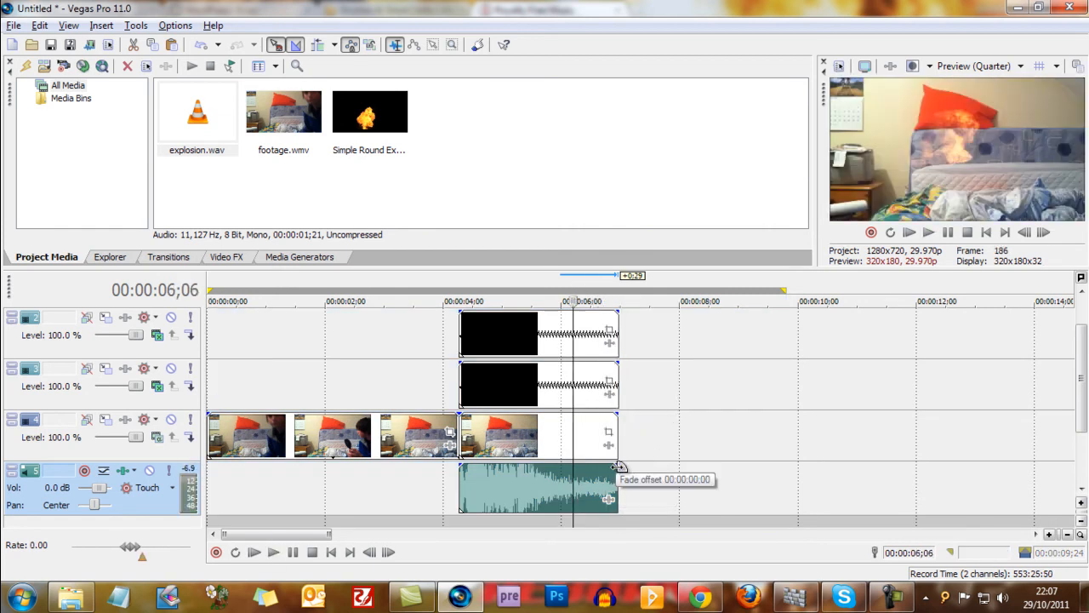
key("space")
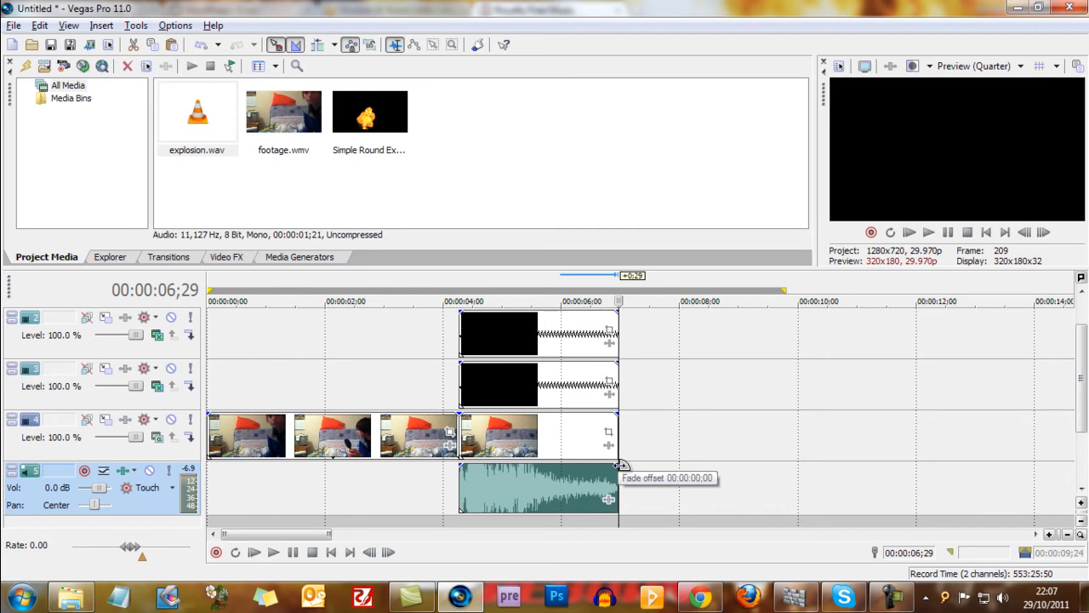
left_click_drag(622, 466, 578, 469)
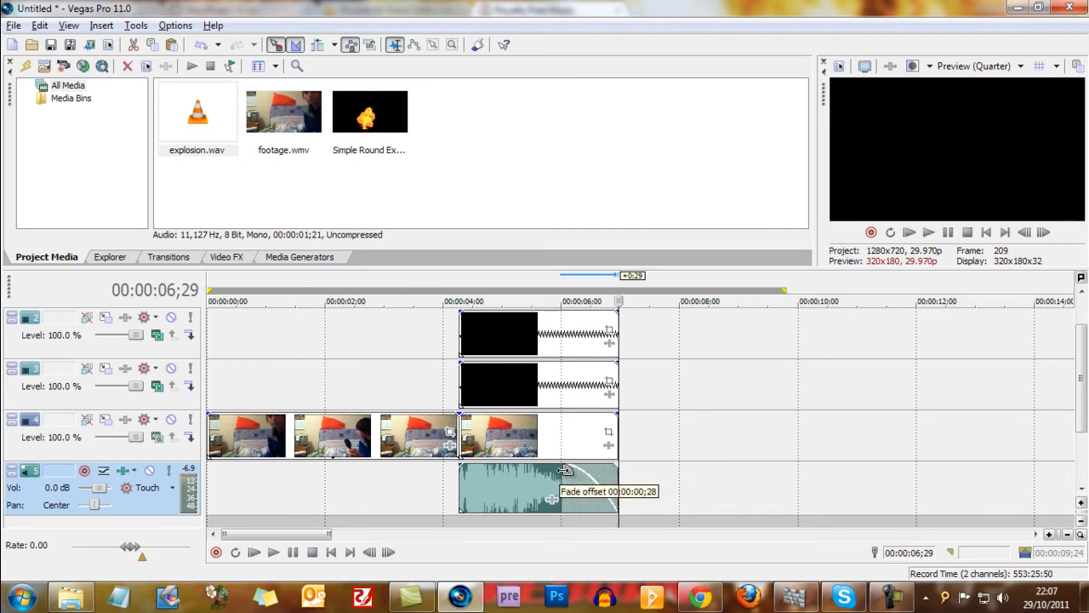
left_click_drag(577, 469, 558, 467)
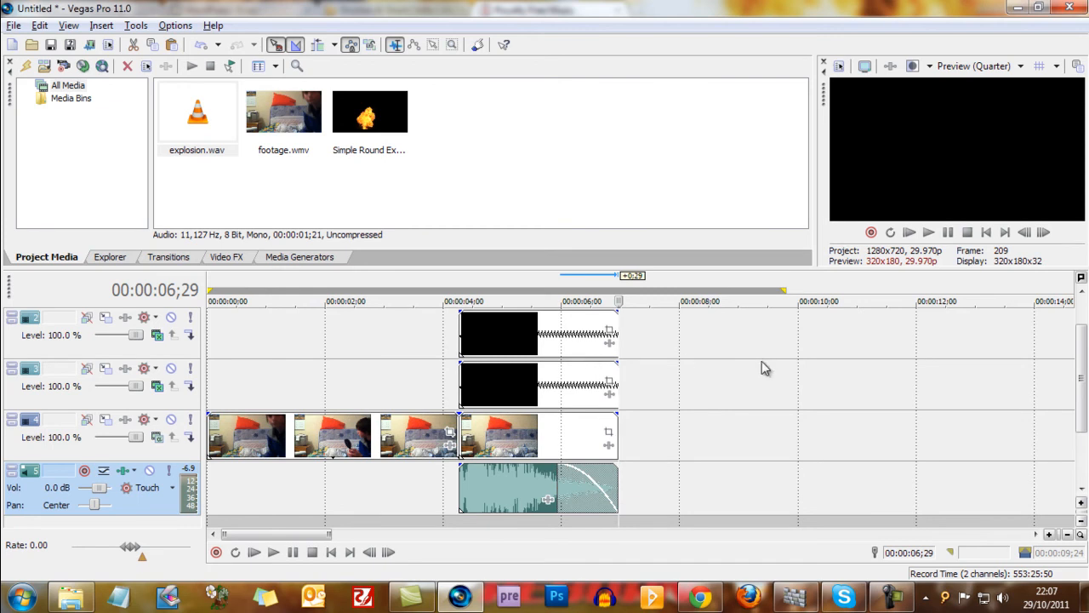
left_click(454, 288)
key("space")
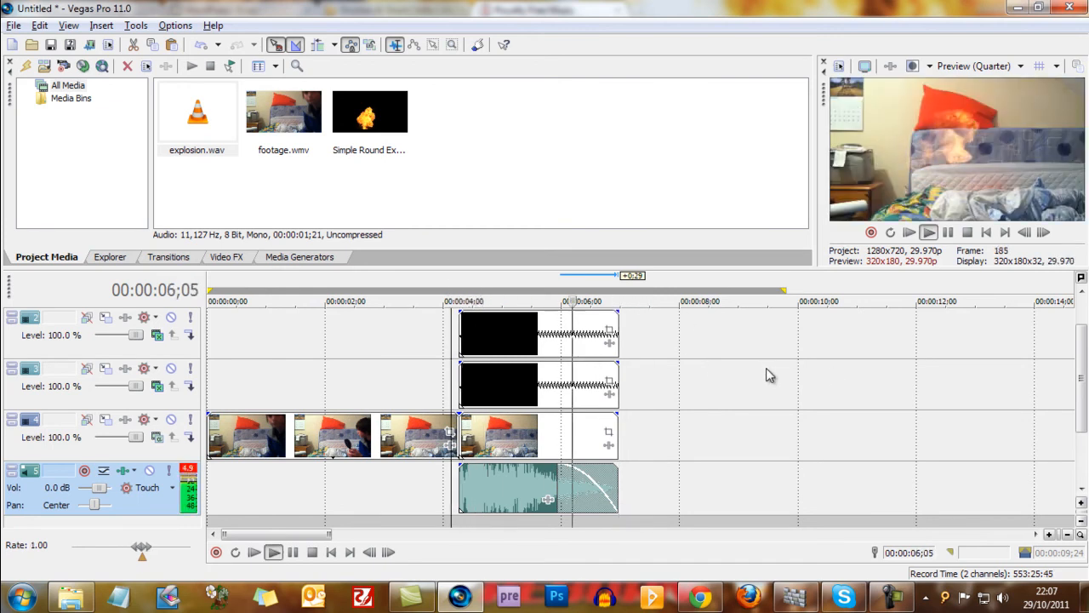
key("space")
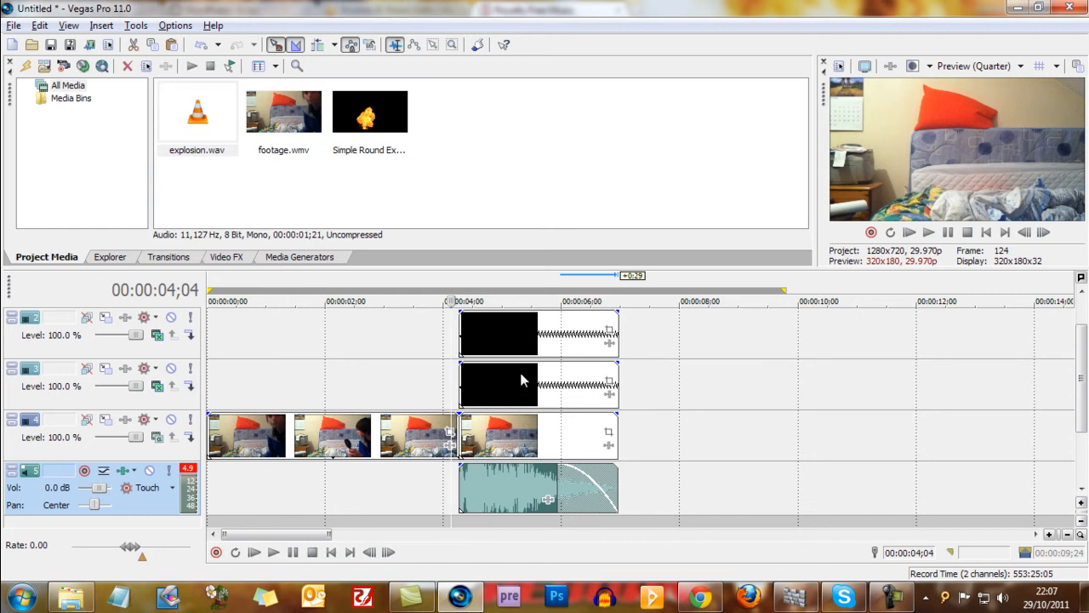
left_click(608, 327)
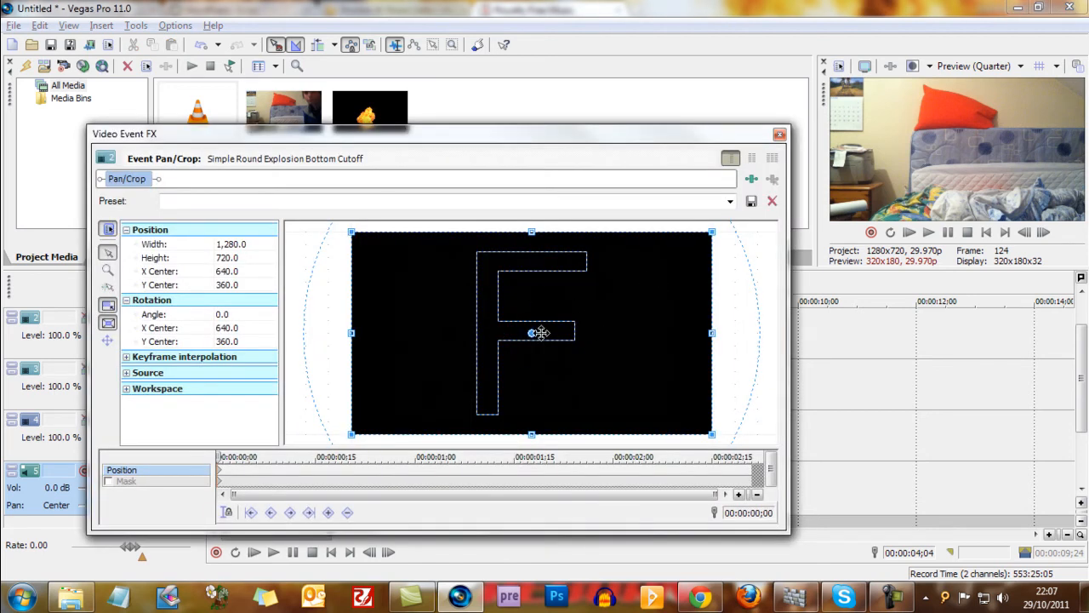
left_click(778, 132)
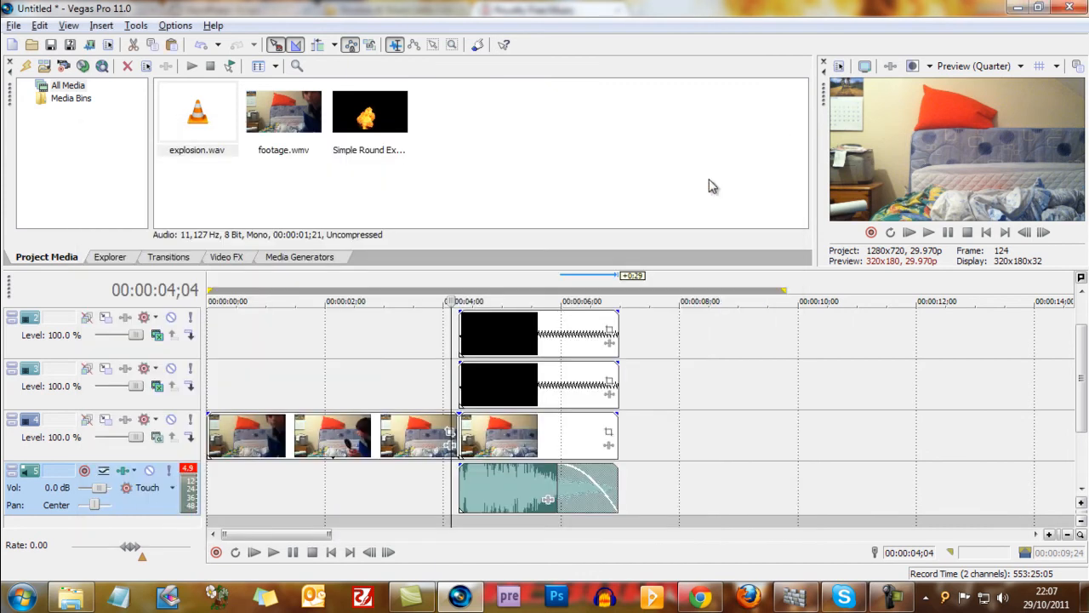
left_click(550, 290)
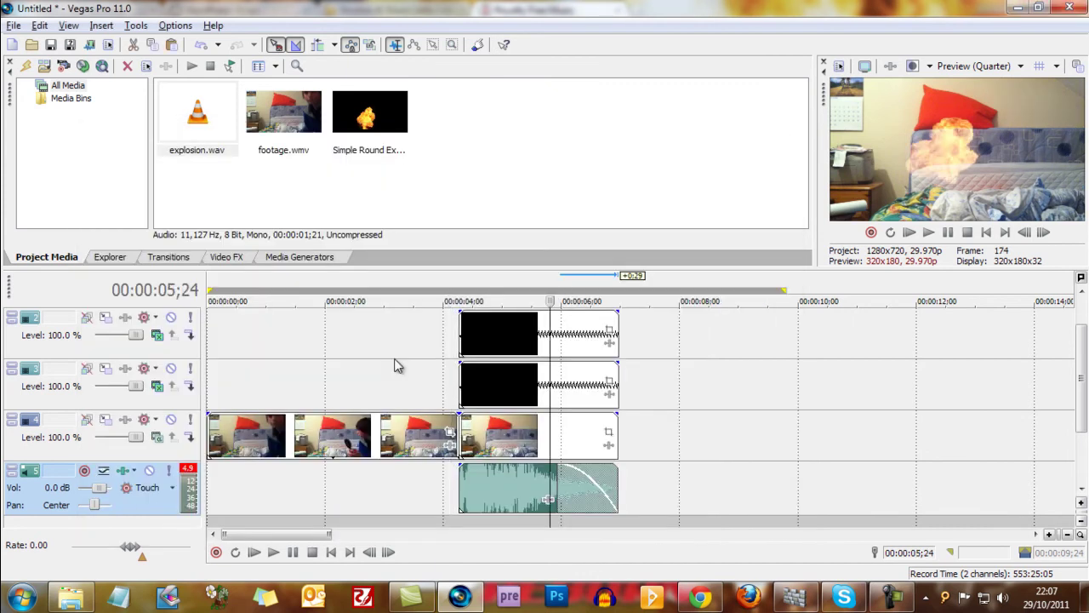
left_click(159, 388)
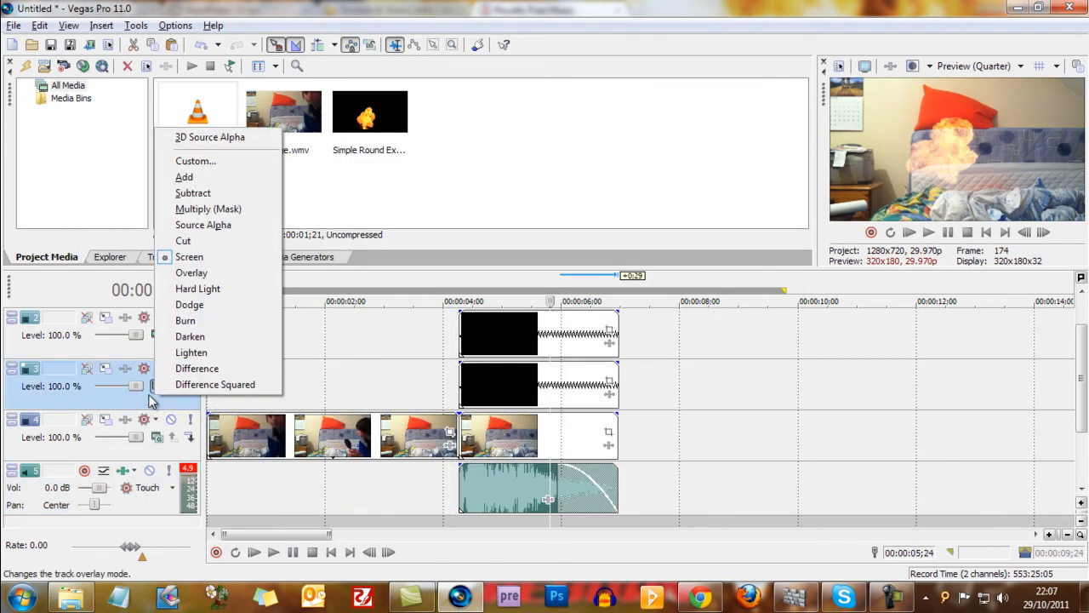
left_click(43, 390)
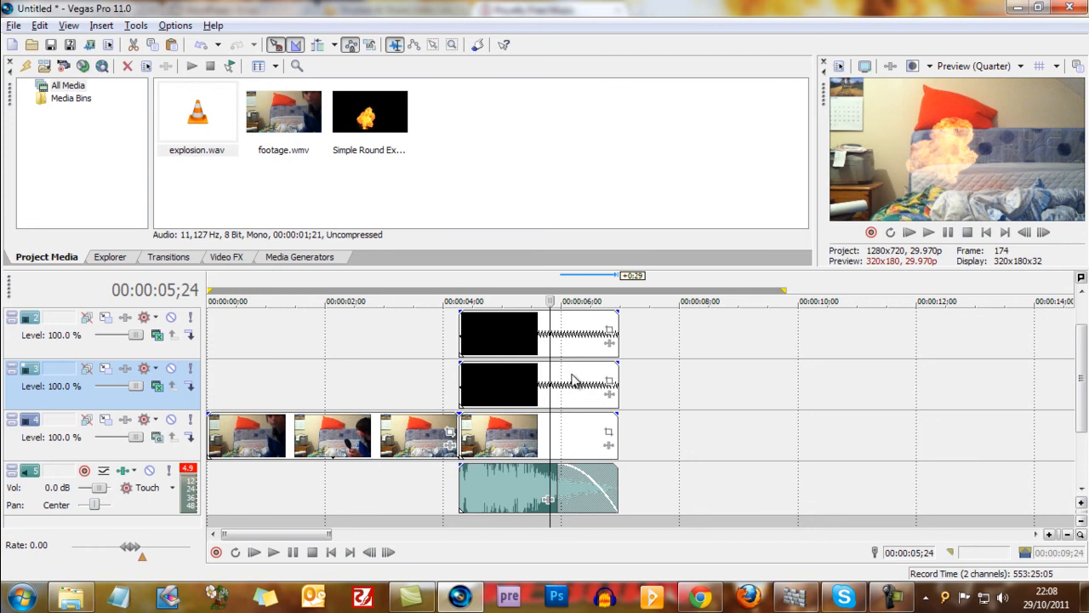
Scrub around the explosion, select every event and return the playhead to the start
left_click(506, 290)
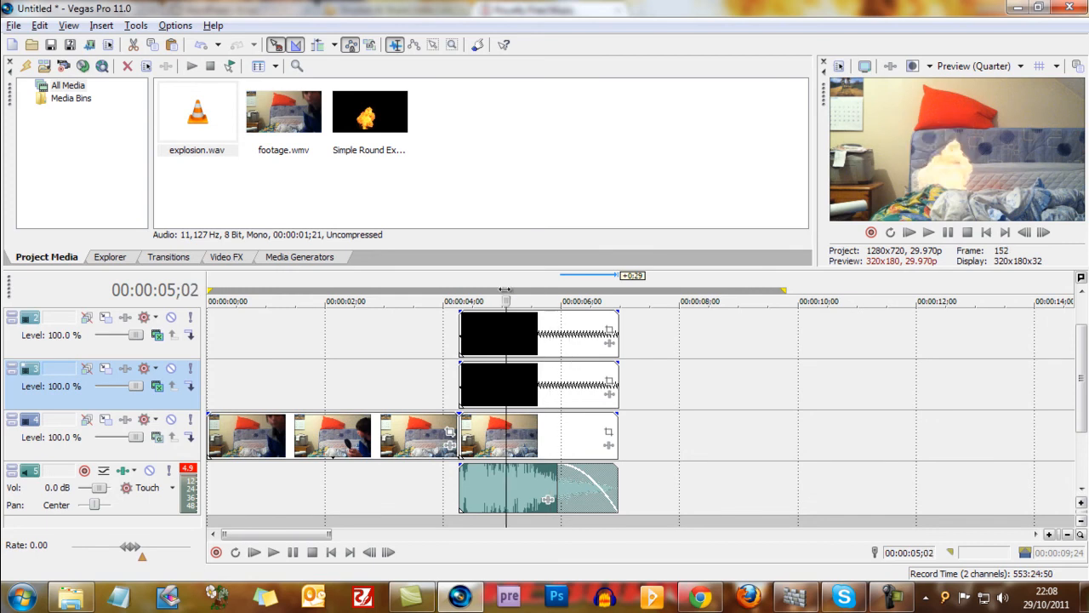
left_click_drag(505, 301, 421, 300)
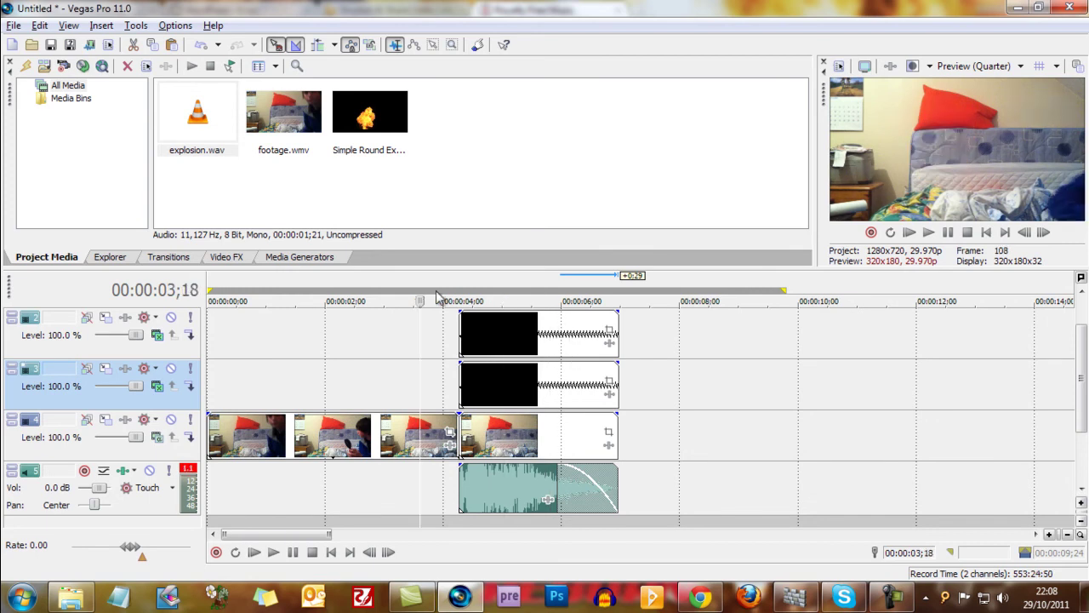
left_click(623, 289)
left_click_drag(623, 289, 394, 300)
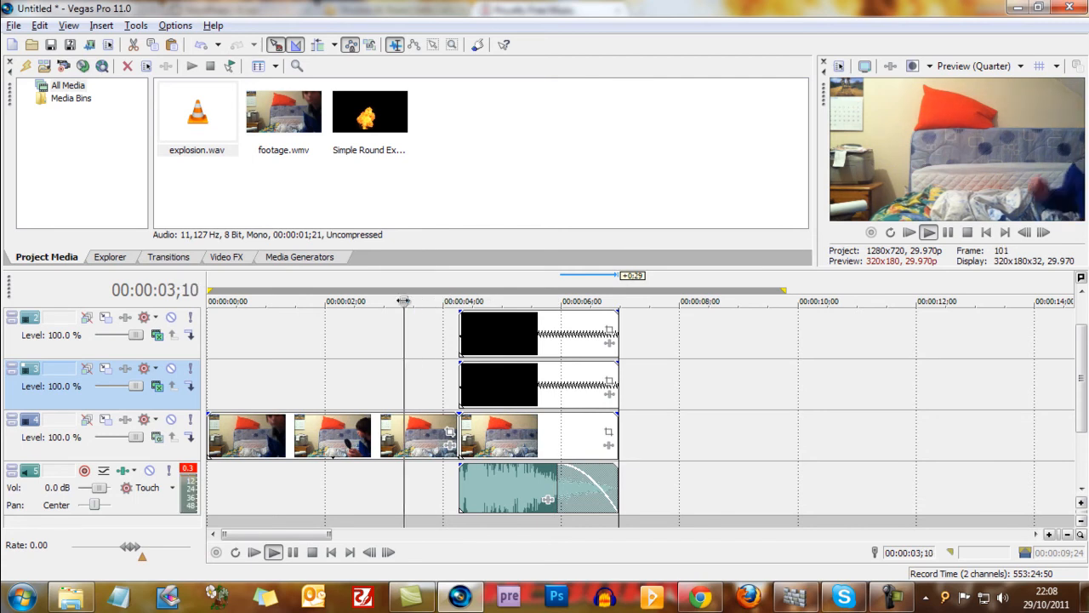
key("ctrl+a")
left_click(312, 290)
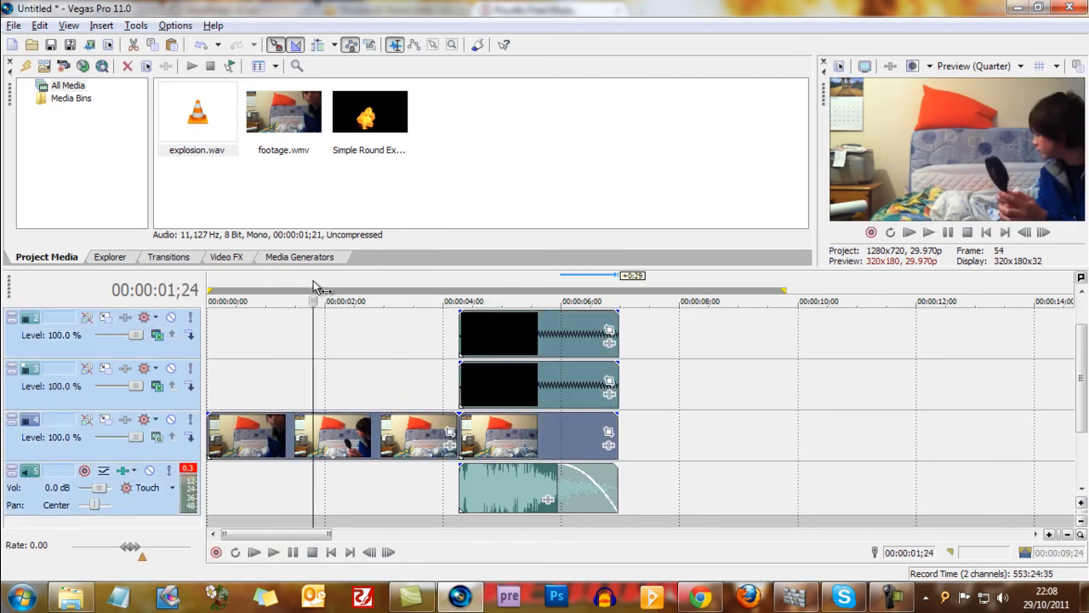
key("ctrl+Home")
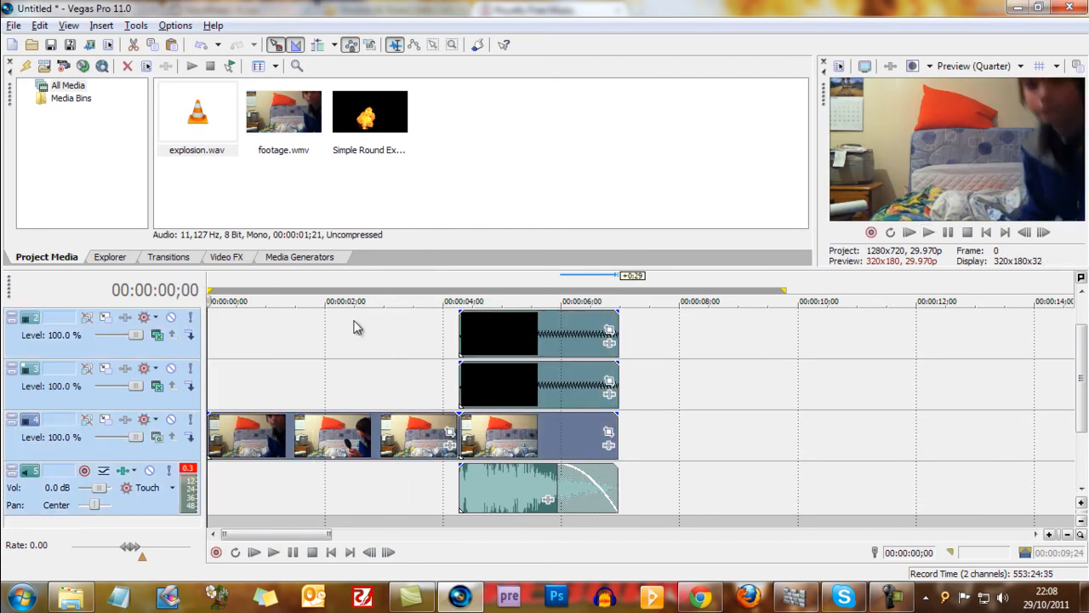
Preview the finished edit from the start, then bring up Render As to export Untitled.mp4
key("space")
key("space")
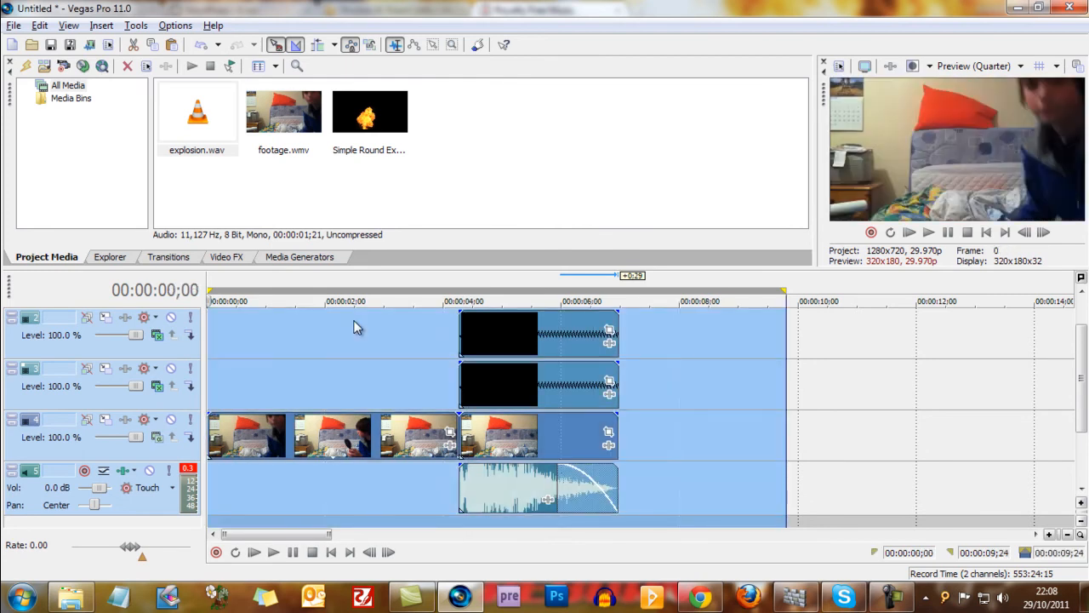
key("space")
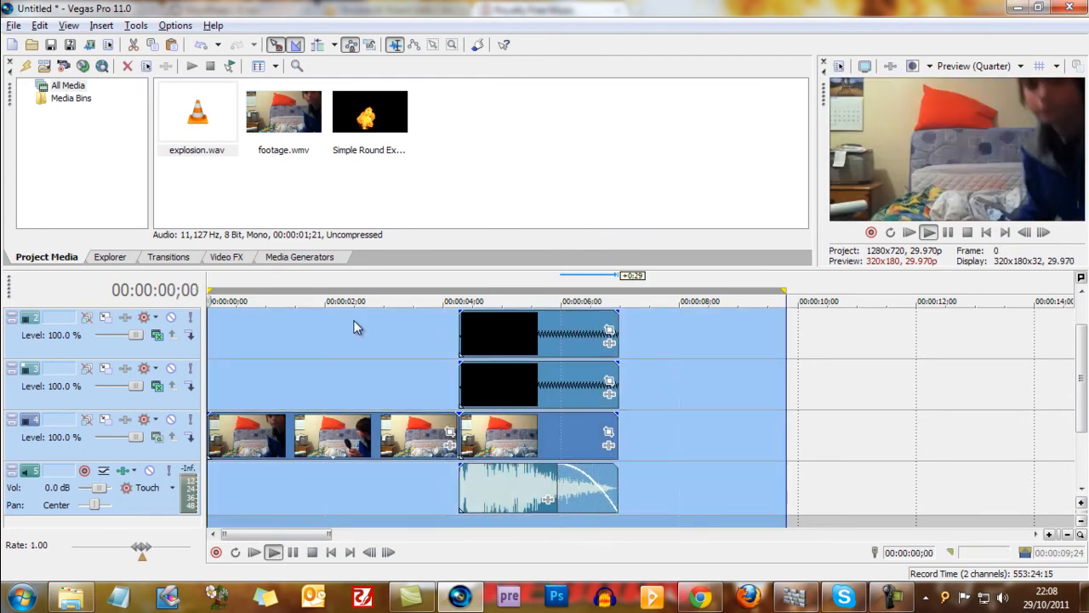
key("space")
key("space")
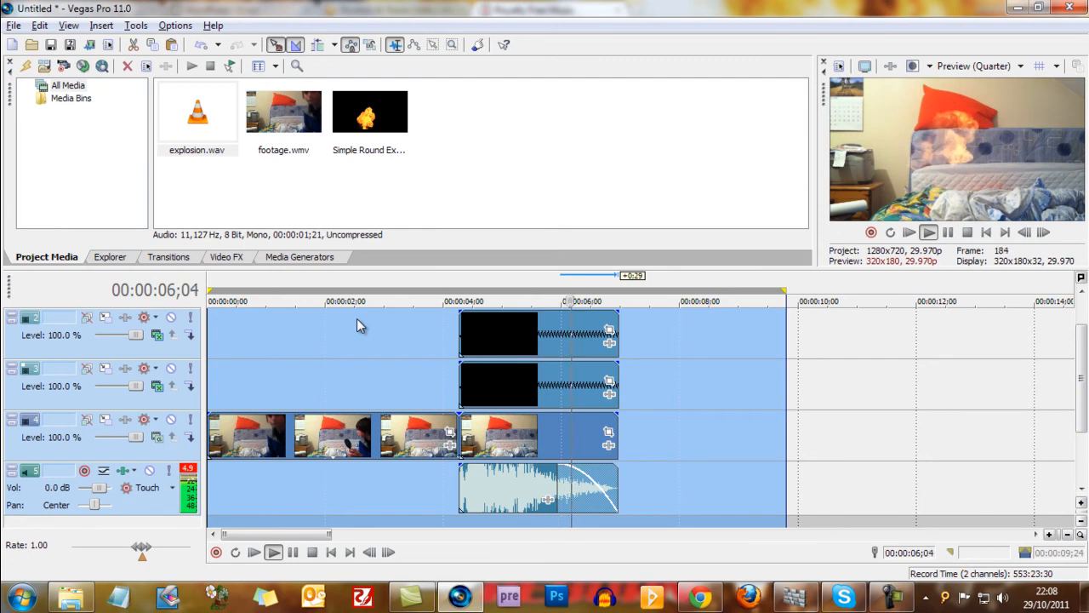
key("space")
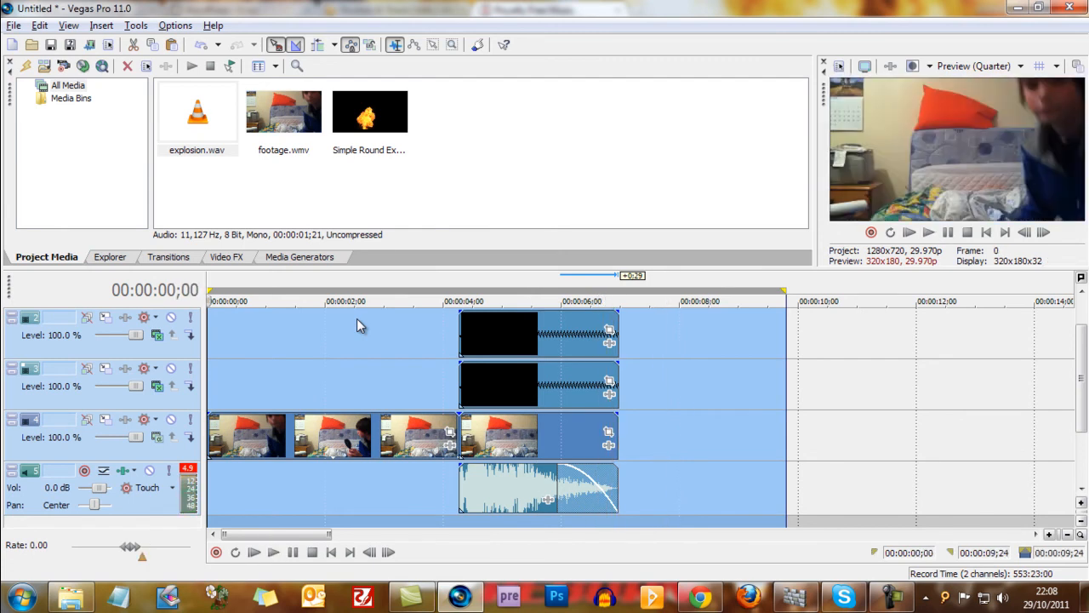
left_click(14, 24)
left_click(207, 134)
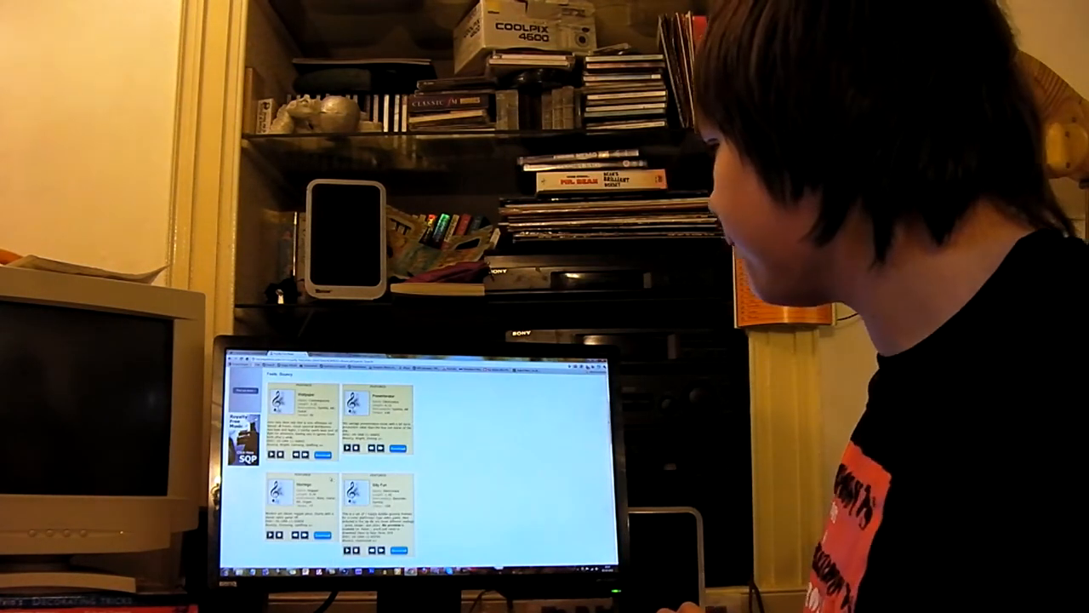
scroll(417, 464, "up", 5)
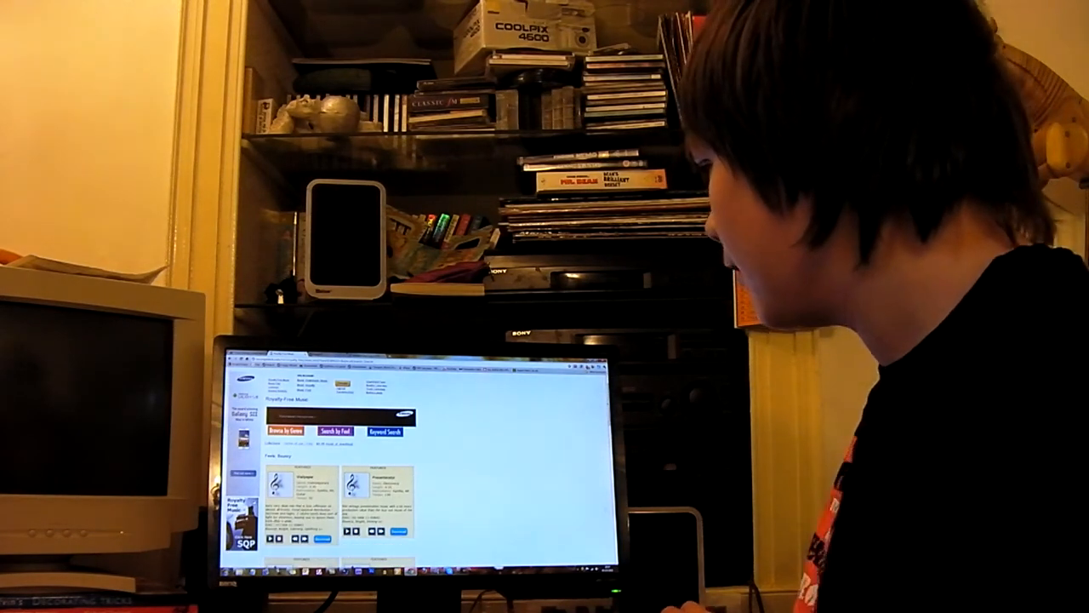
scroll(417, 464, "down", 3)
scroll(417, 464, "down", 2)
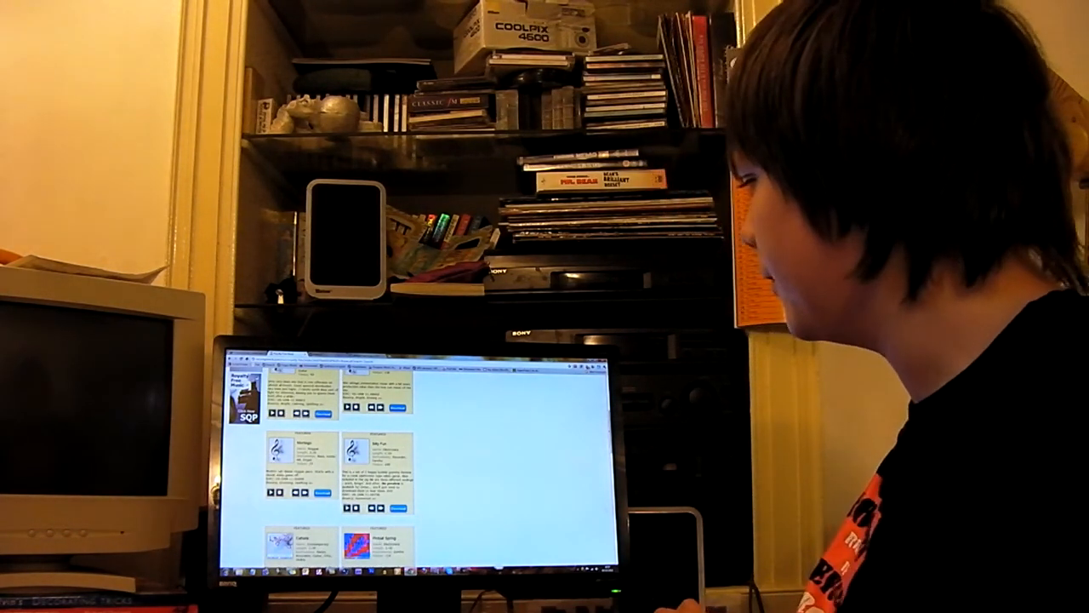
scroll(340, 468, "down", 1)
scroll(340, 468, "down", 1)
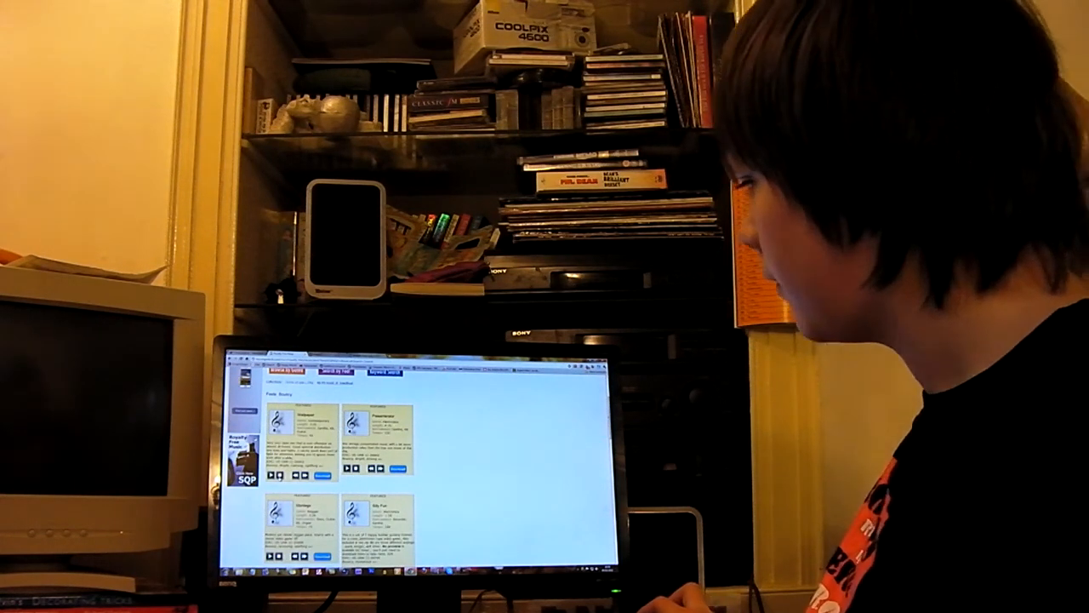
scroll(417, 464, "down", 3)
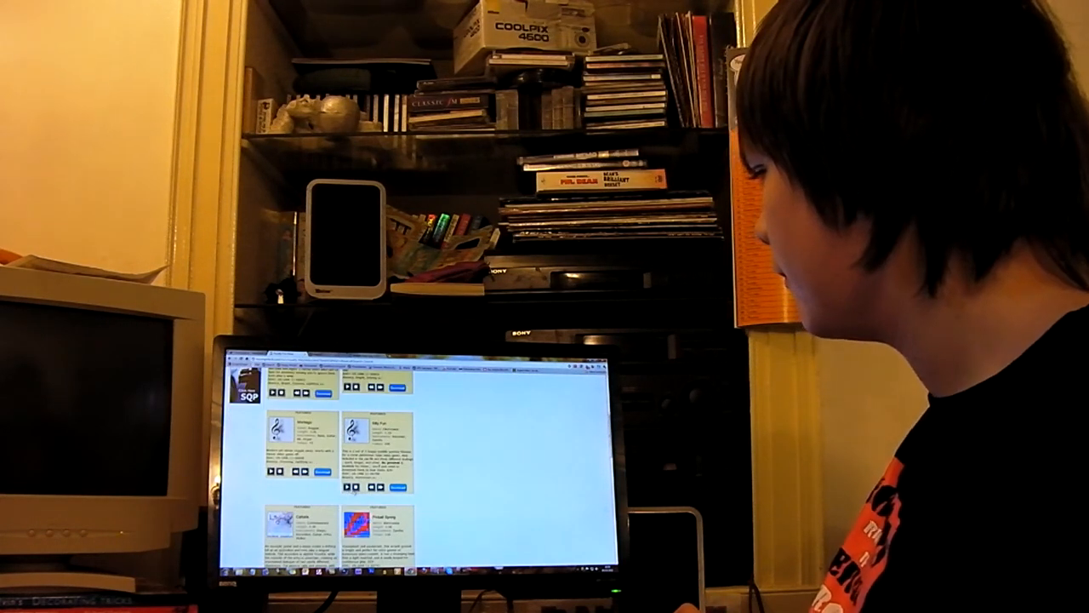
scroll(341, 468, "up", 2)
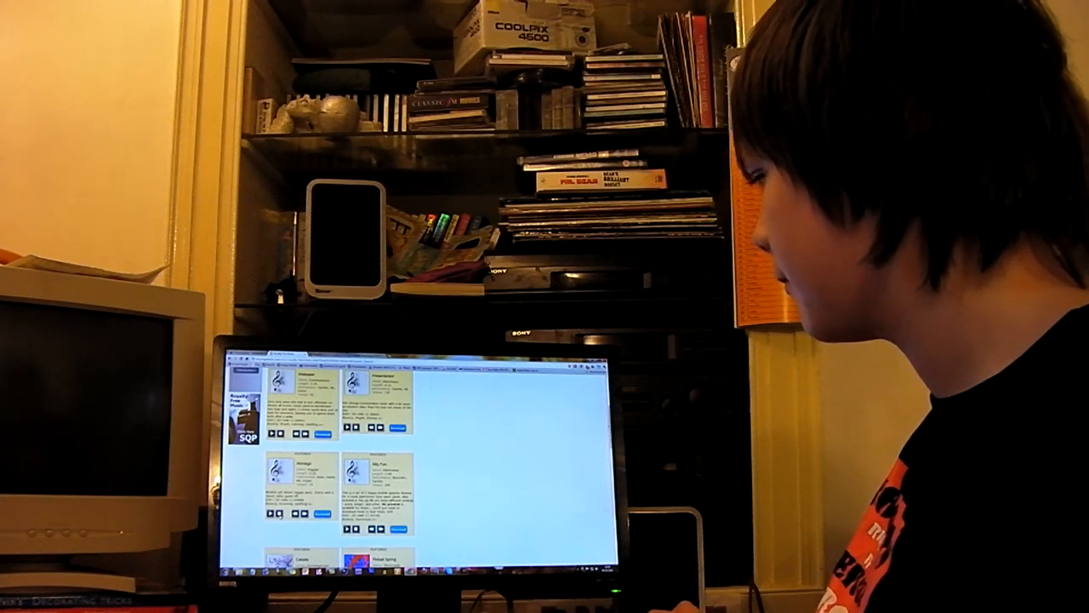
scroll(417, 464, "down", 3)
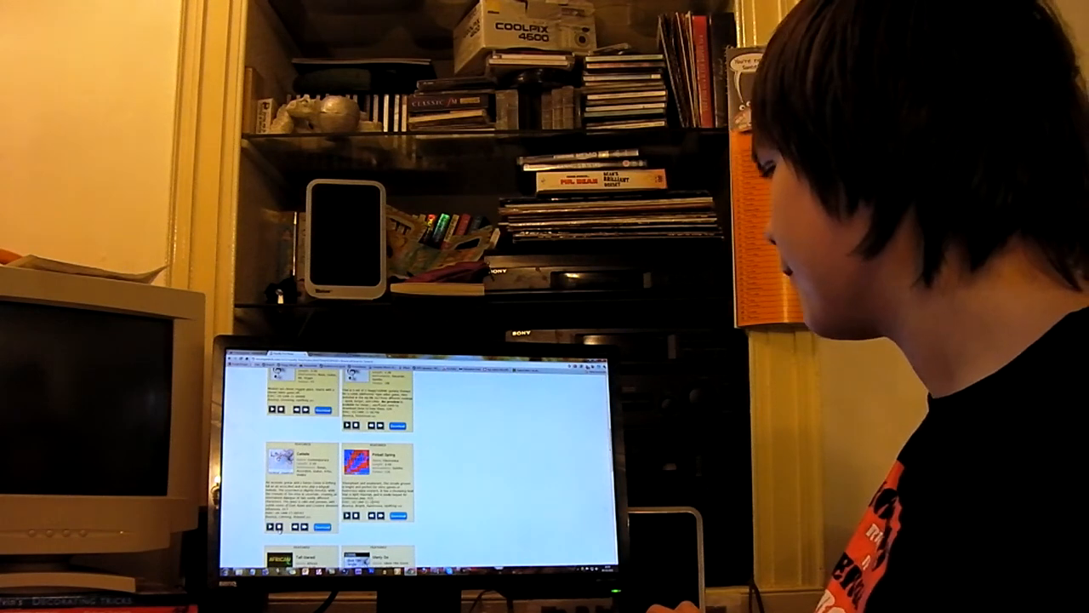
scroll(407, 541, "up", 5)
scroll(417, 511, "up", 2)
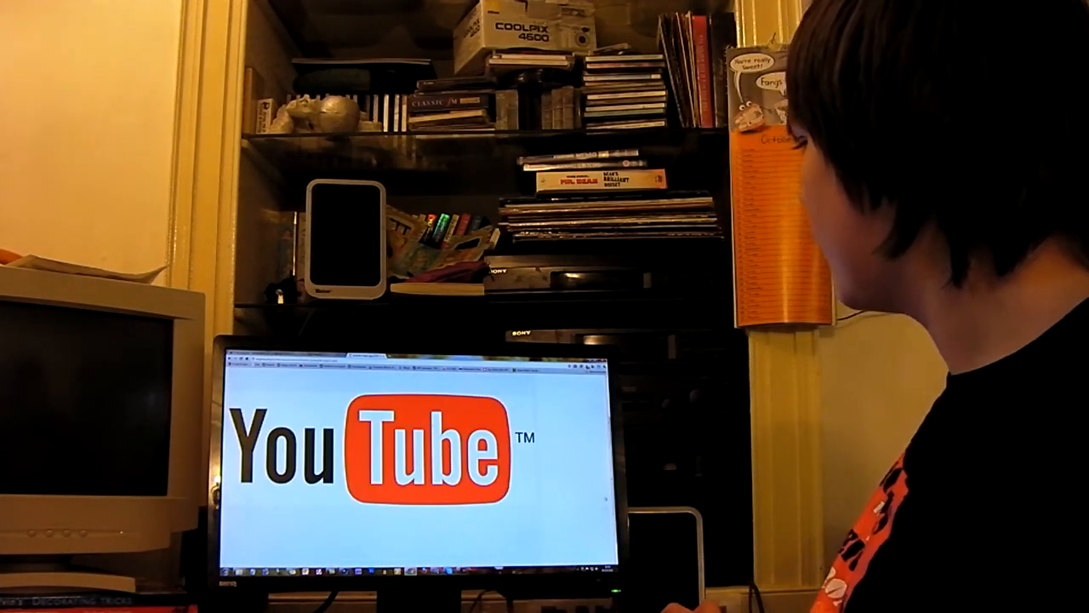
Show YouTube in full-screen view with F11
key("F11")
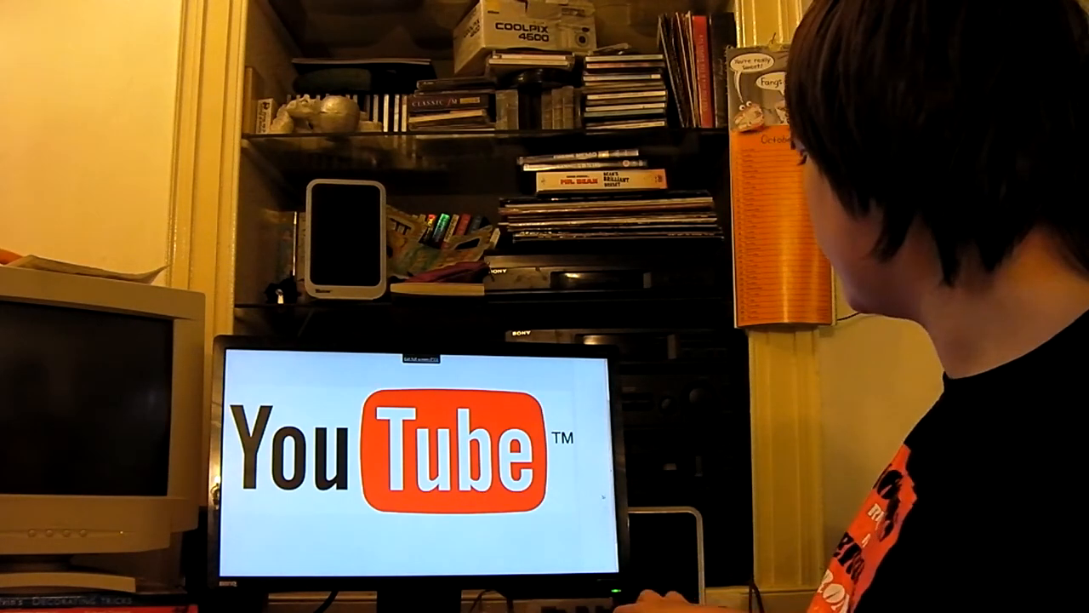